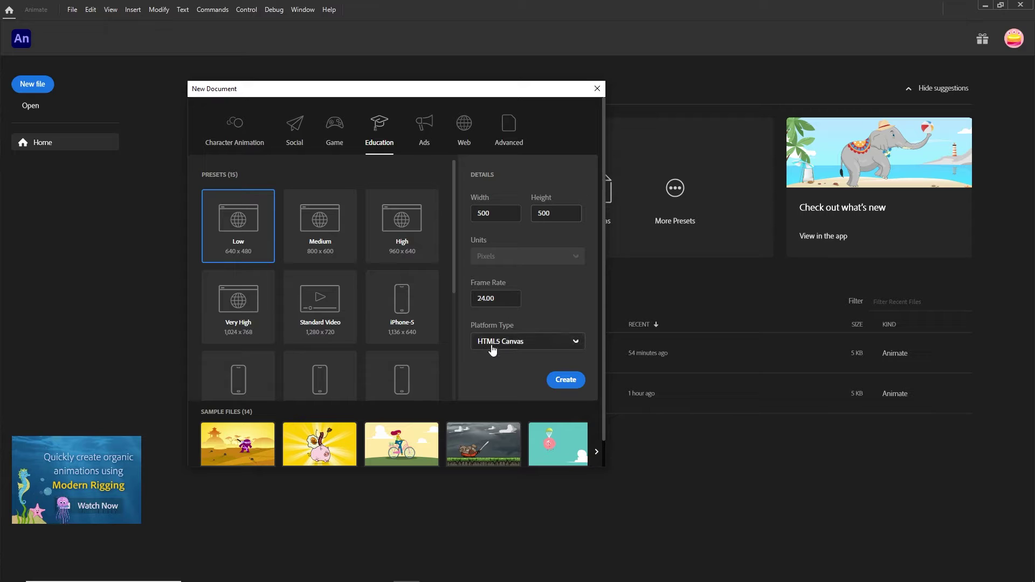
# - Create a 500 × 500 HTML5 Canvas document at 24 fps and draw a stroke-free blue square about 170 × 170 px
pyautogui.click(561, 384)
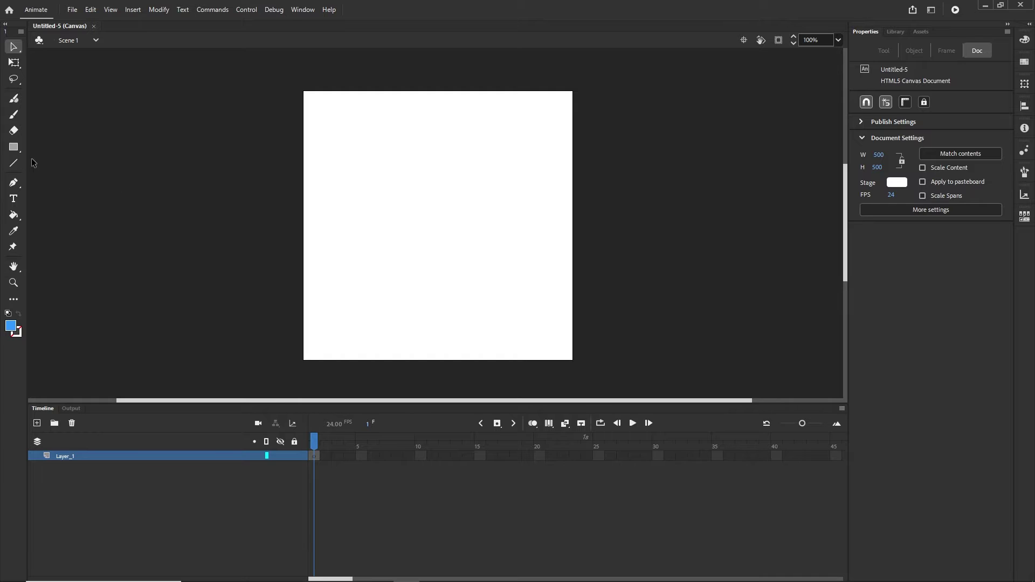
pyautogui.click(13, 147)
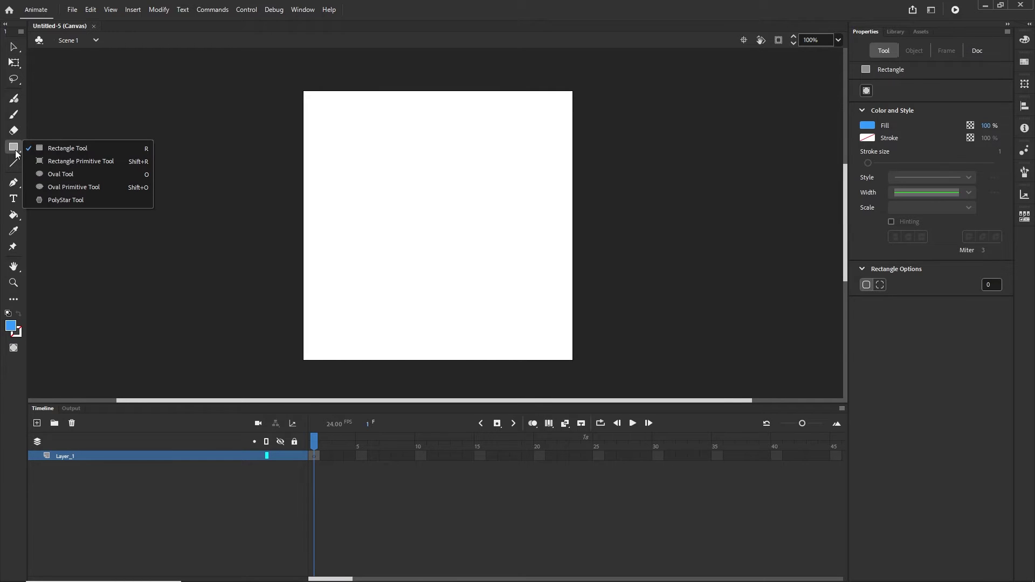
pyautogui.click(67, 150)
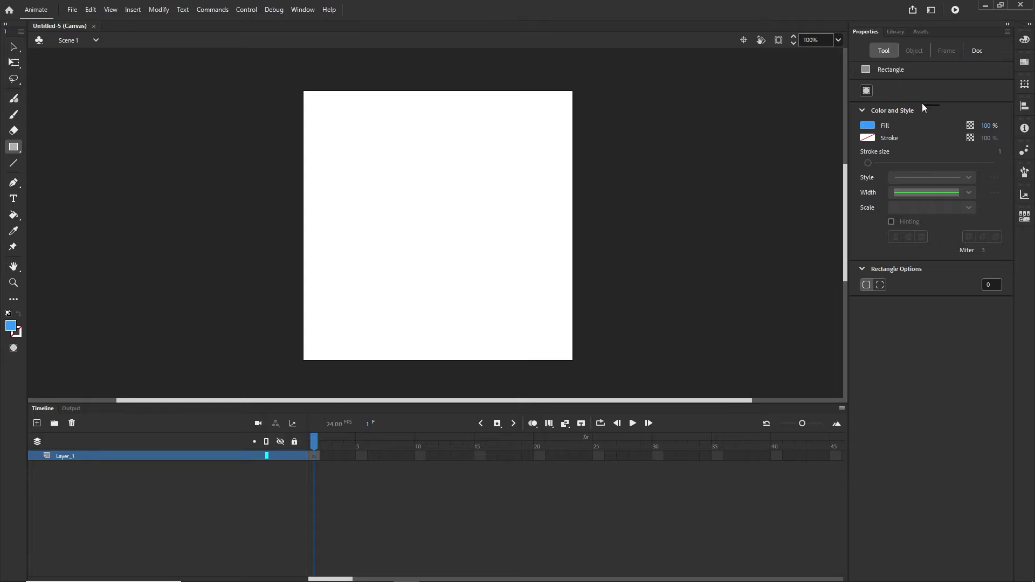
pyautogui.click(869, 125)
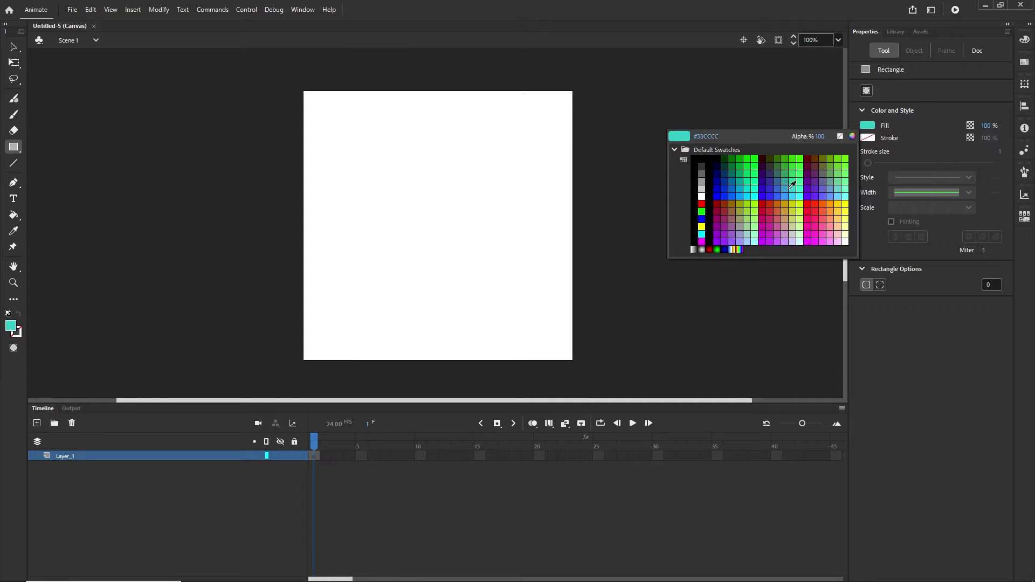
pyautogui.press('Escape')
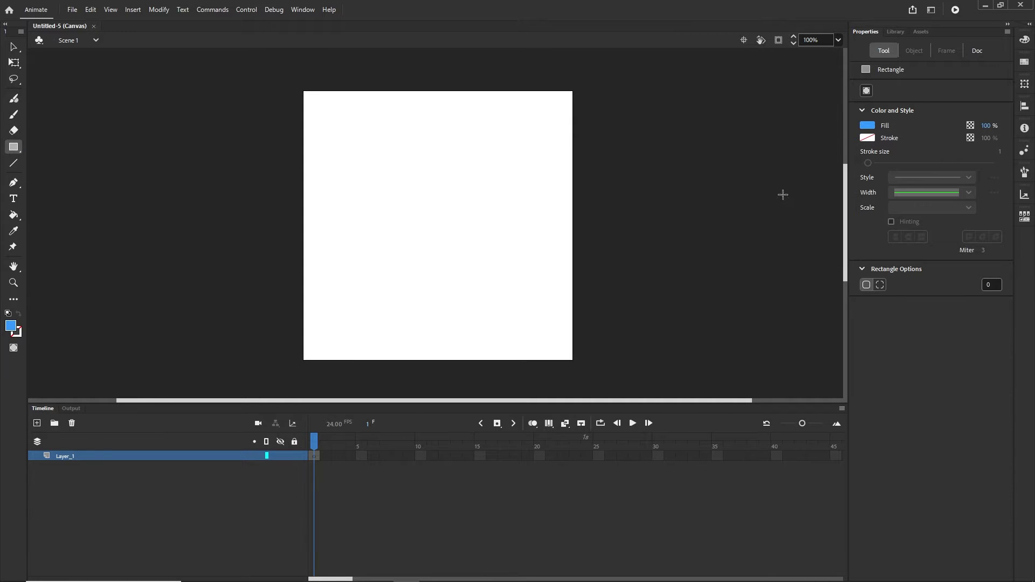
pyautogui.click(867, 138)
pyautogui.click(840, 149)
pyautogui.moveTo(379, 172); pyautogui.dragTo(470, 263)
# - Recolour the square's fill with a darker blue swatch
pyautogui.press('v')
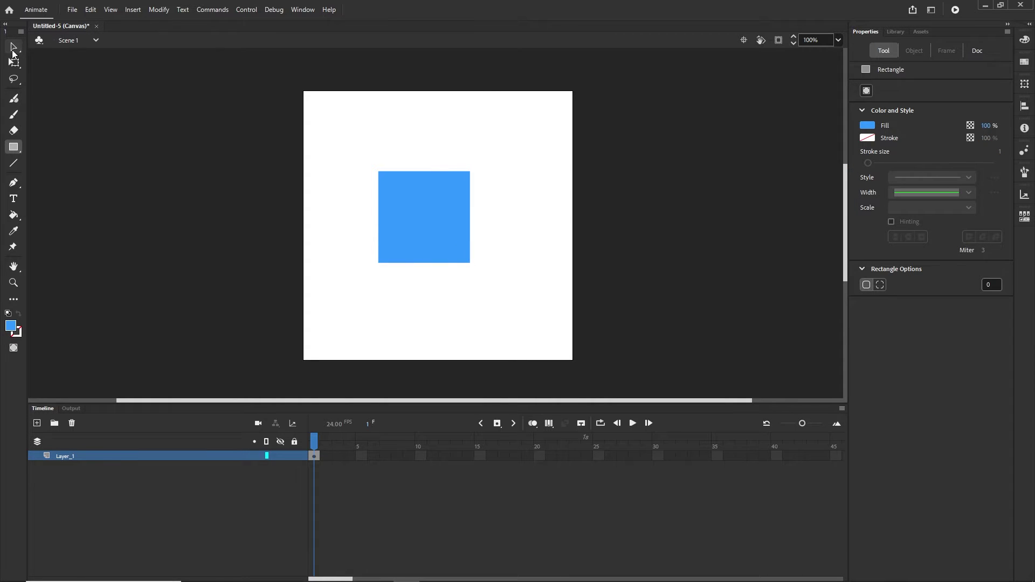
pyautogui.click(445, 214)
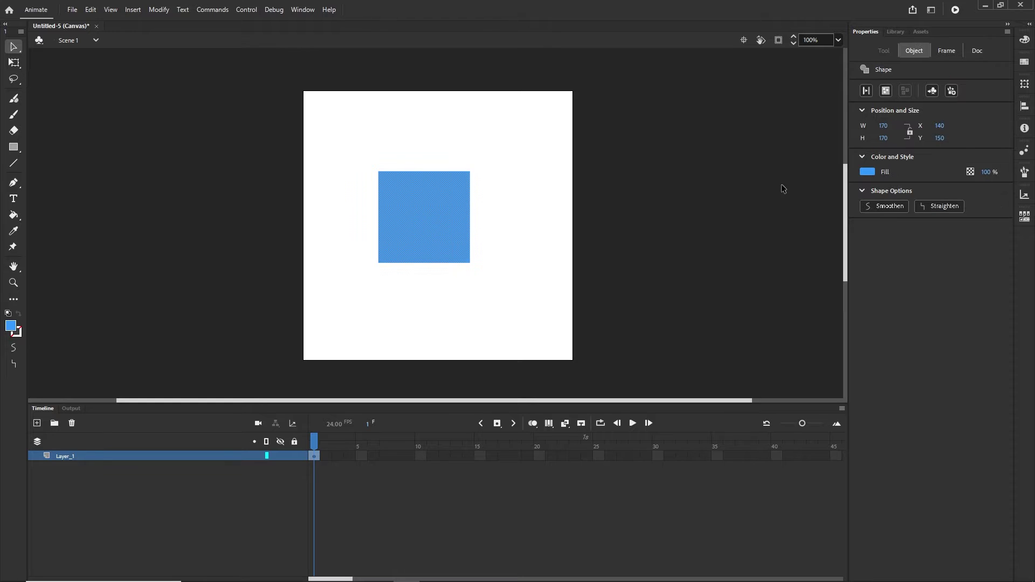
pyautogui.click(865, 172)
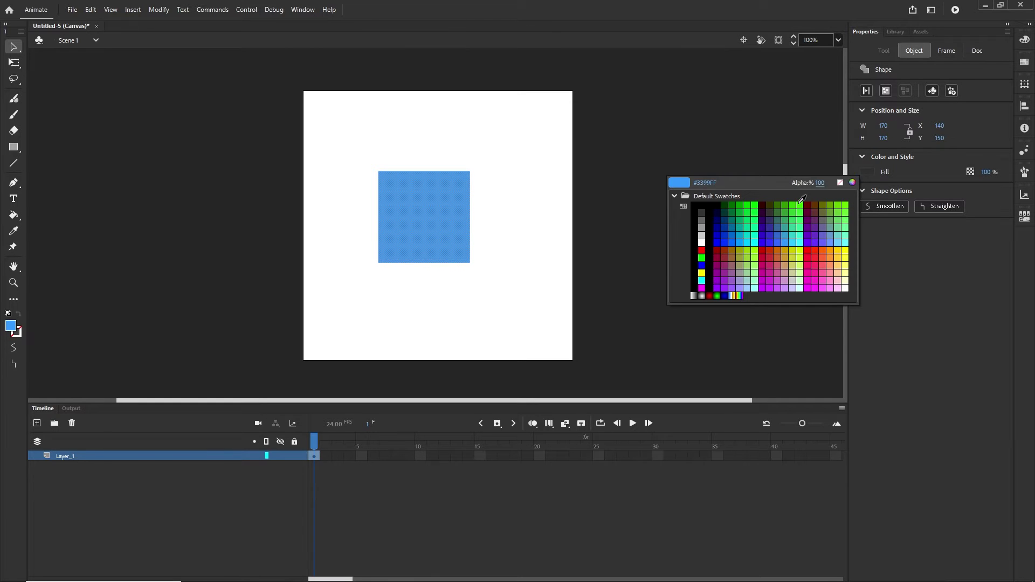
pyautogui.click(781, 237)
pyautogui.click(593, 241)
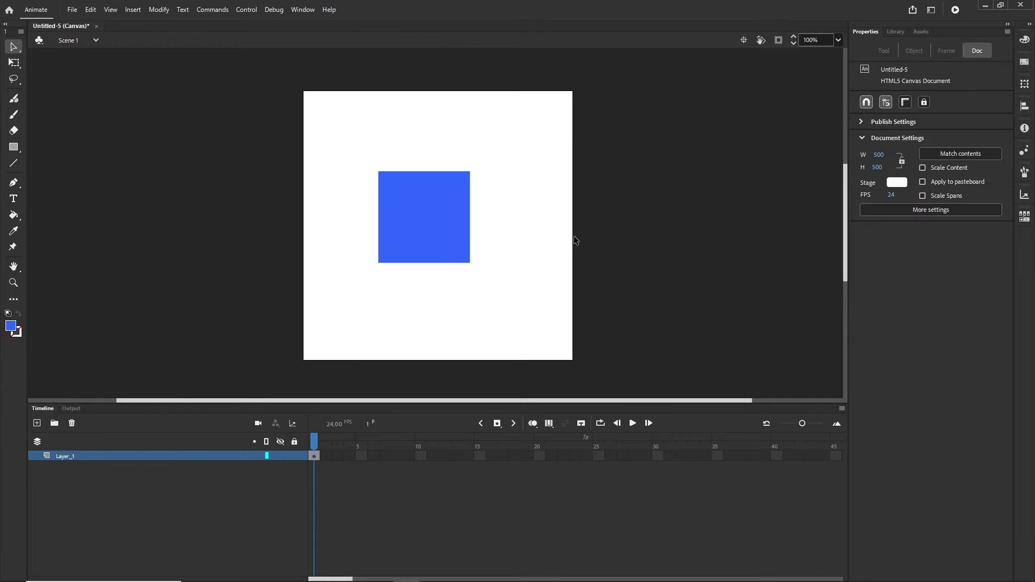
# - Convert the square into a movie clip symbol named "blue"
pyautogui.click(421, 226)
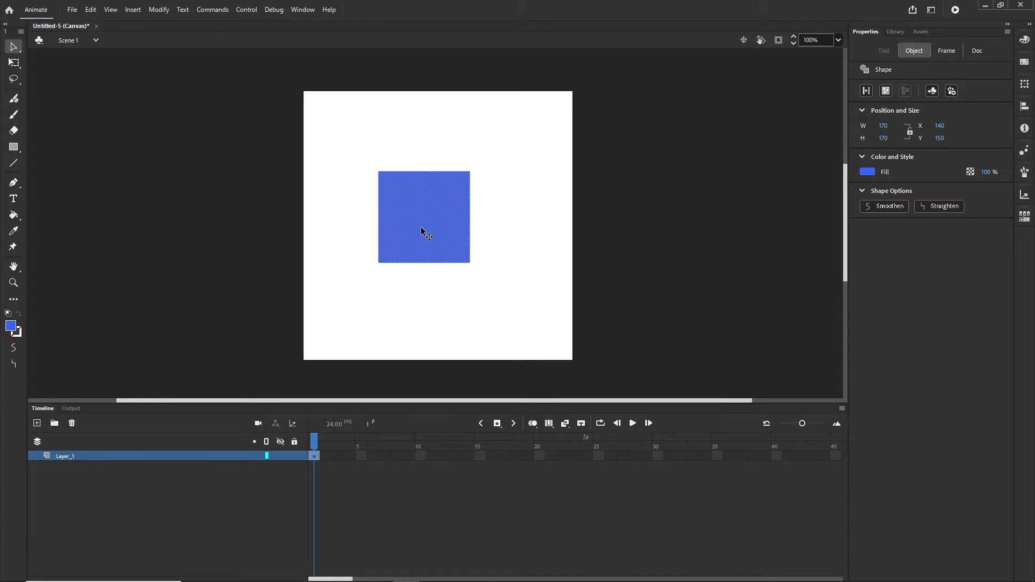
pyautogui.click(159, 11)
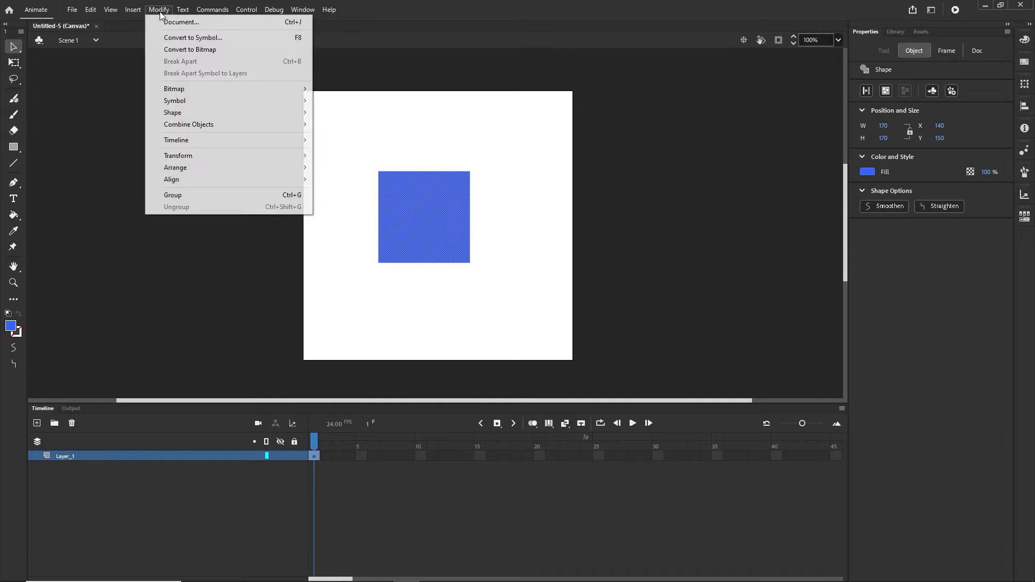
pyautogui.click(294, 38)
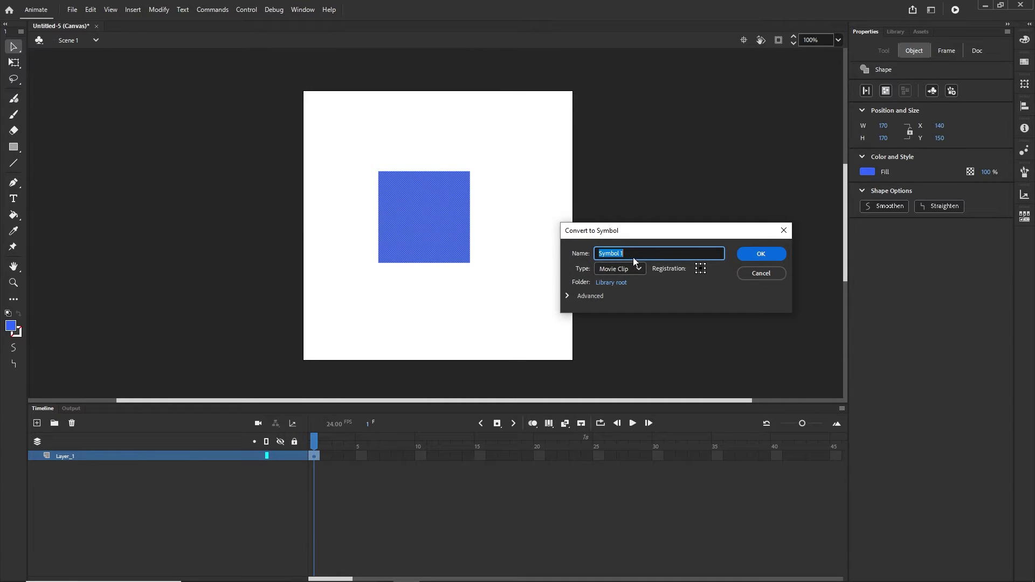
pyautogui.write('blue')
pyautogui.click(765, 254)
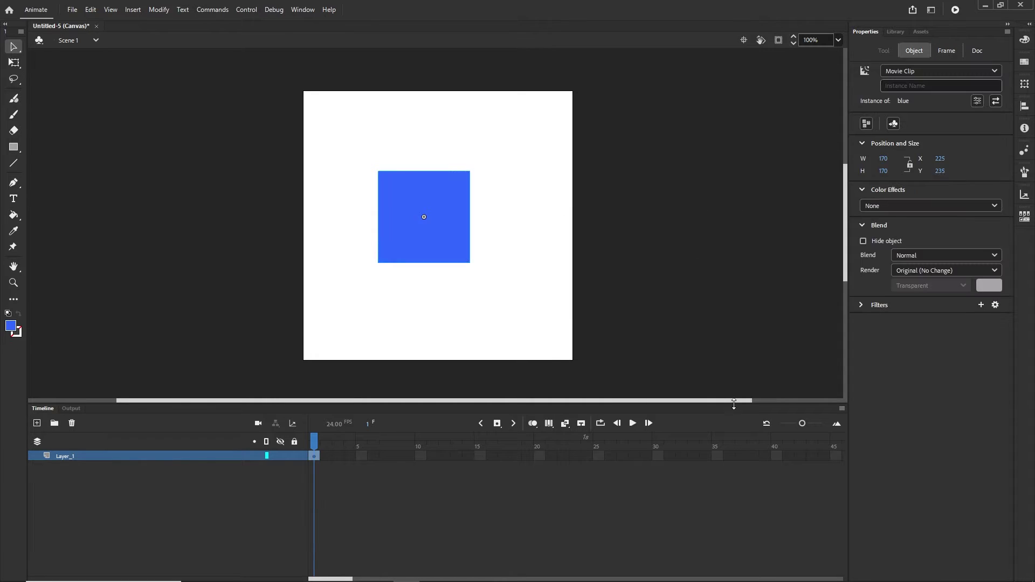
# - Place a second instance of the blue symbol from the library beside the square and delete it again
pyautogui.click(896, 32)
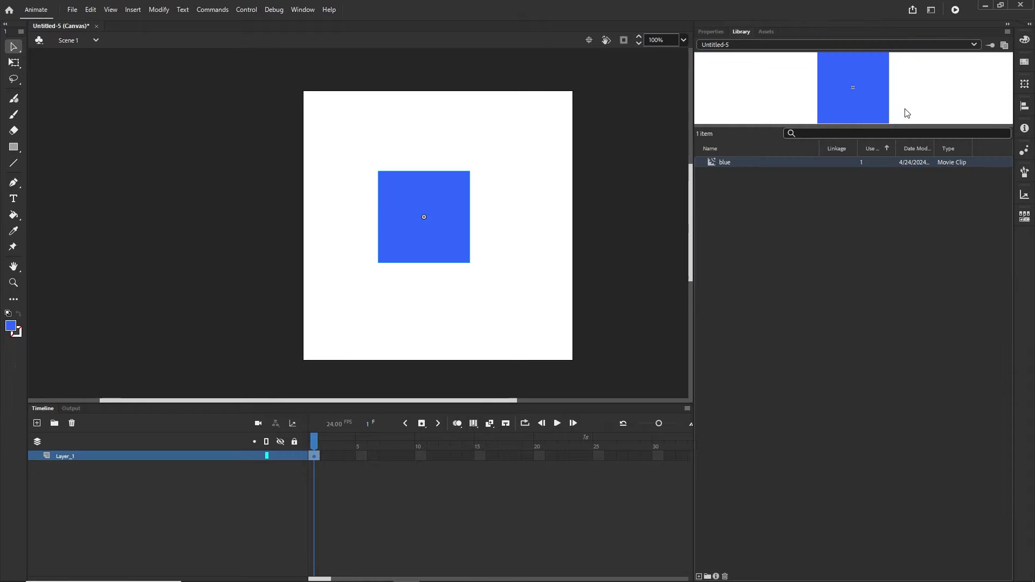
pyautogui.click(728, 163)
pyautogui.moveTo(724, 164); pyautogui.dragTo(548, 234)
pyautogui.press('Delete')
pyautogui.click(711, 33)
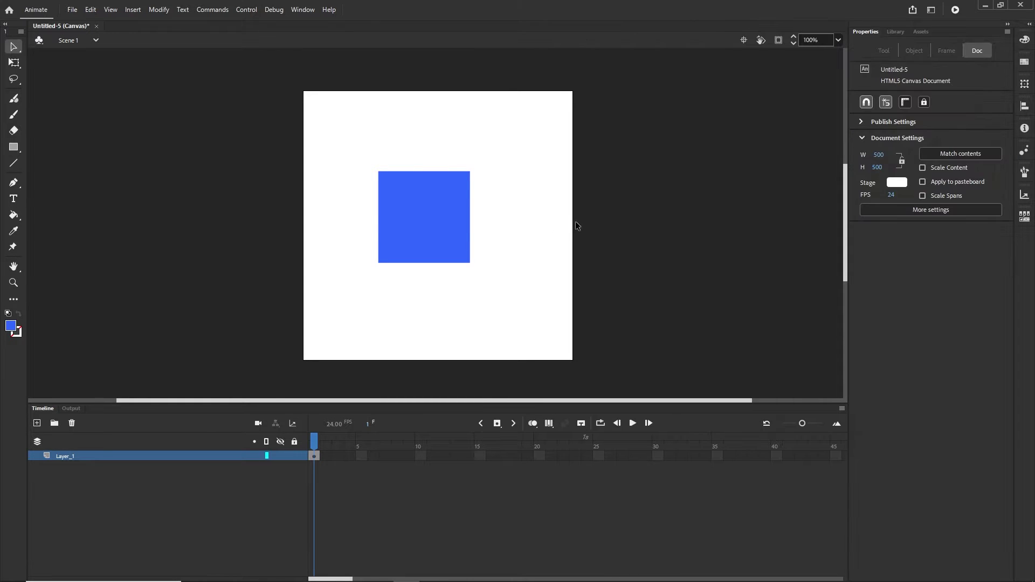
# - Examine the raw shape inside the blue movie clip in symbol editing mode and return to Scene 1
pyautogui.click(439, 208)
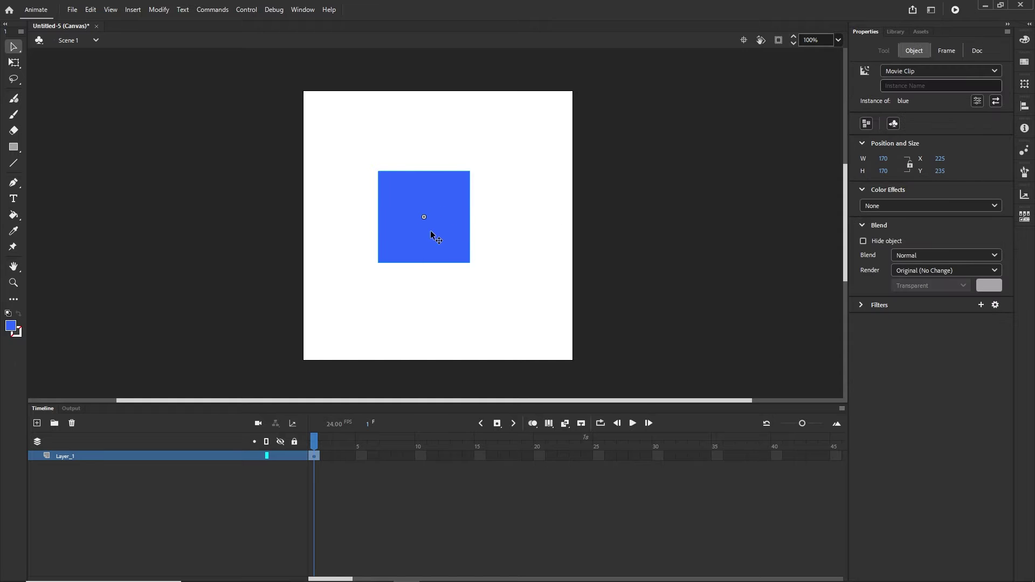
pyautogui.doubleClick(425, 199)
pyautogui.click(537, 239)
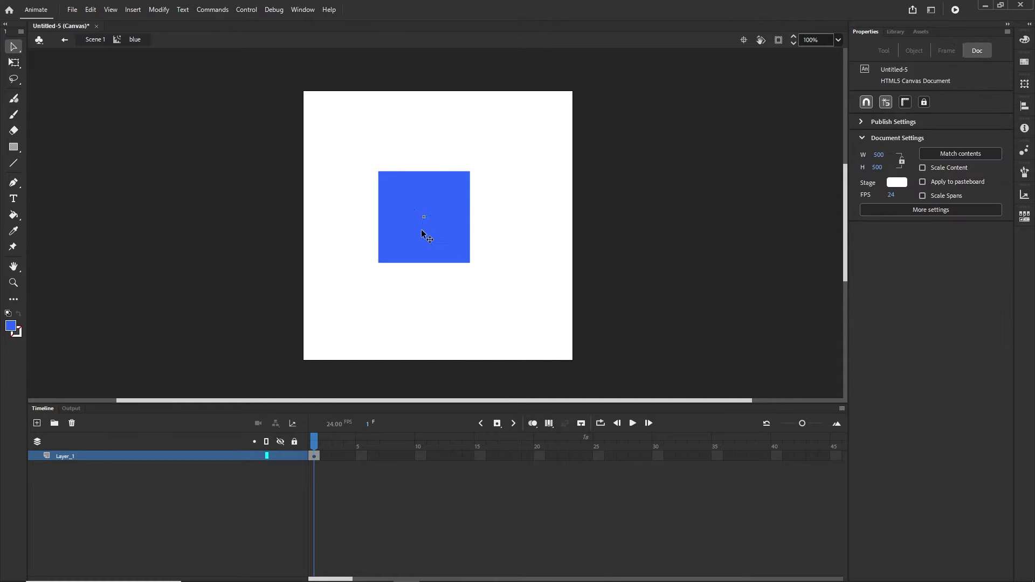
pyautogui.click(423, 226)
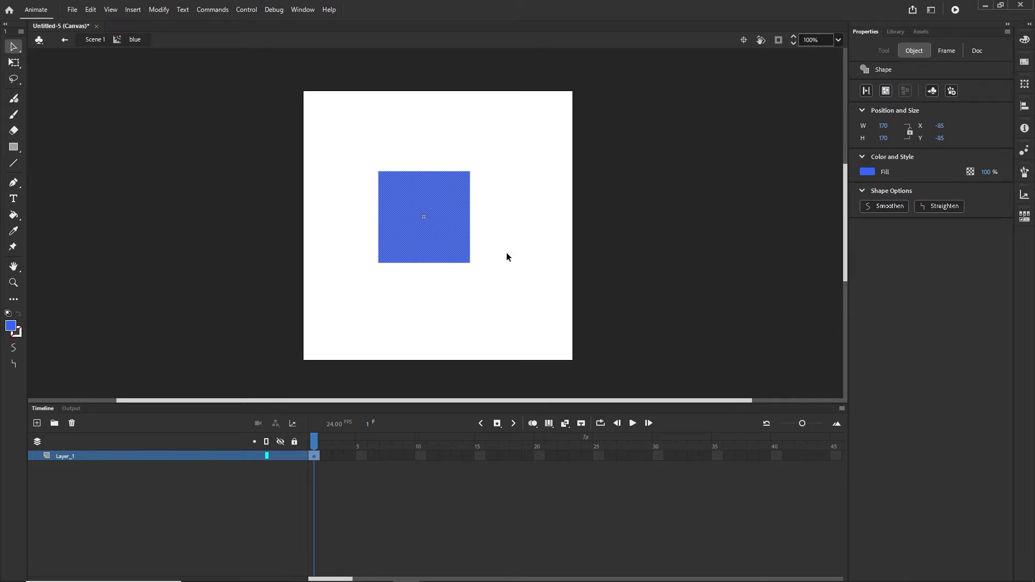
pyautogui.click(96, 45)
pyautogui.click(523, 228)
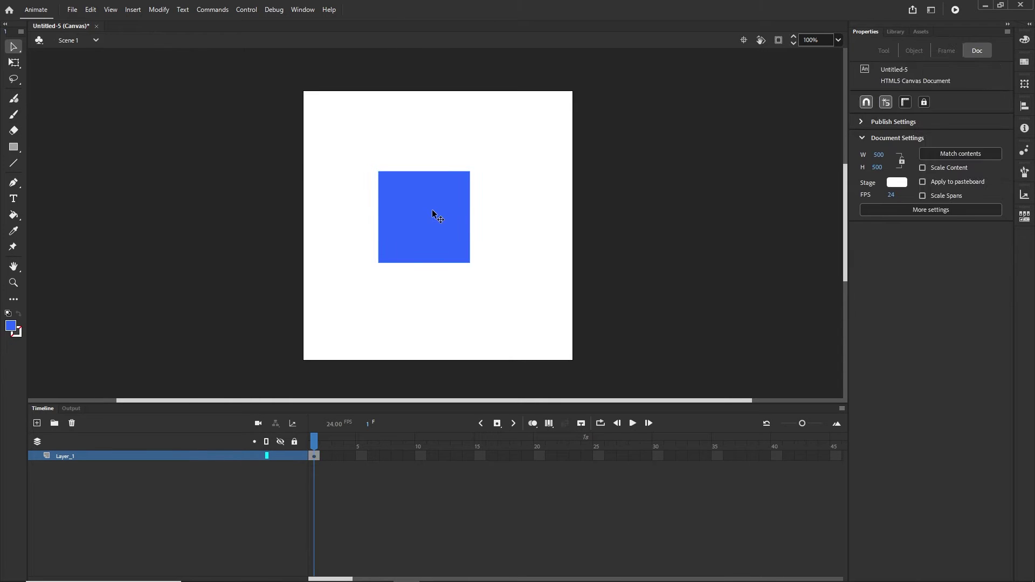
# - Break the blue movie clip instance on the stage apart into a plain shape
pyautogui.click(429, 214)
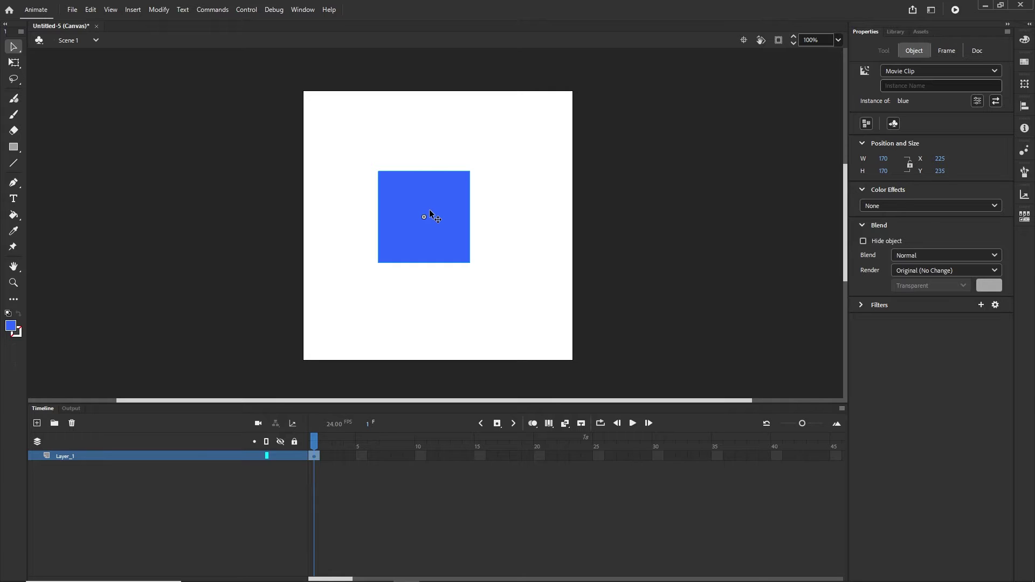
pyautogui.click(511, 224)
pyautogui.click(400, 197)
pyautogui.click(158, 10)
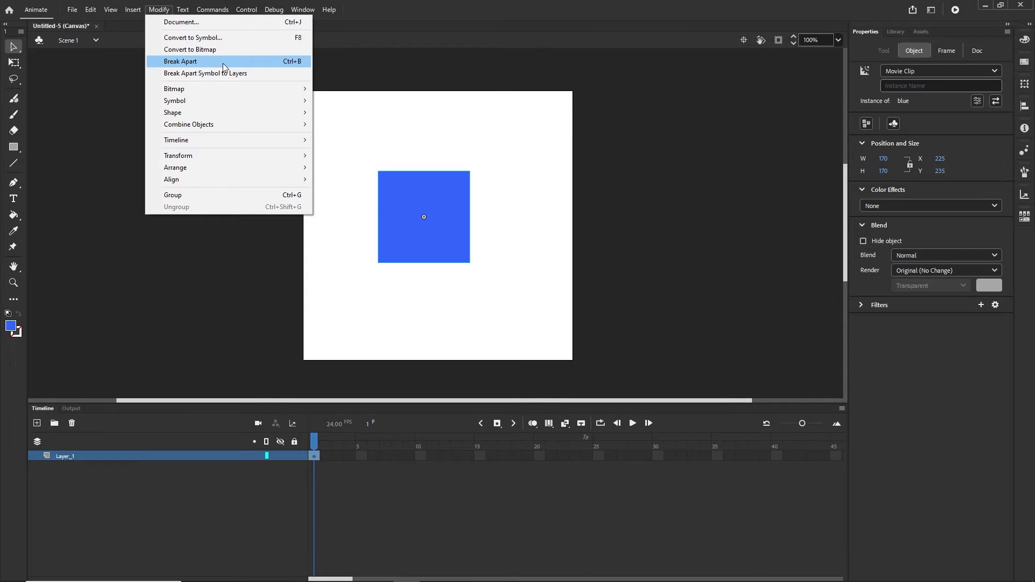
pyautogui.click(293, 62)
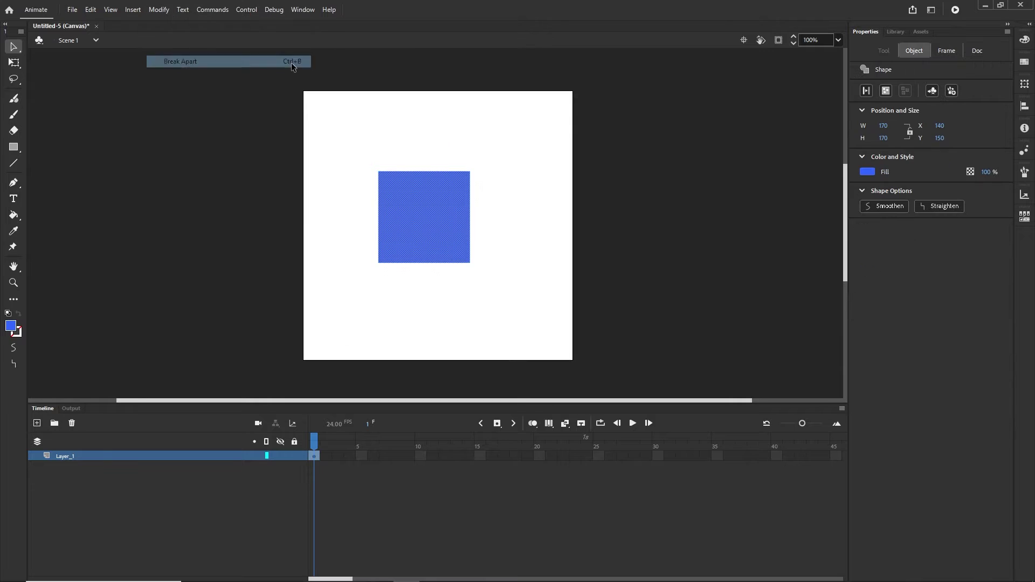
pyautogui.click(581, 250)
pyautogui.click(448, 229)
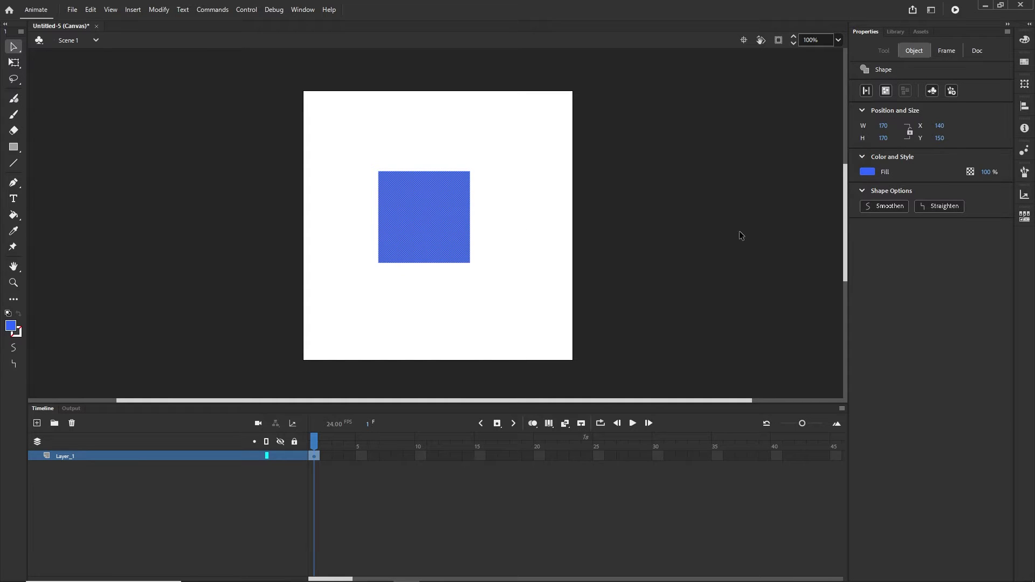
# - Move the plain square to about X 117, Y 249 and place a blue symbol instance from the library at about X 344, Y 81
pyautogui.click(896, 31)
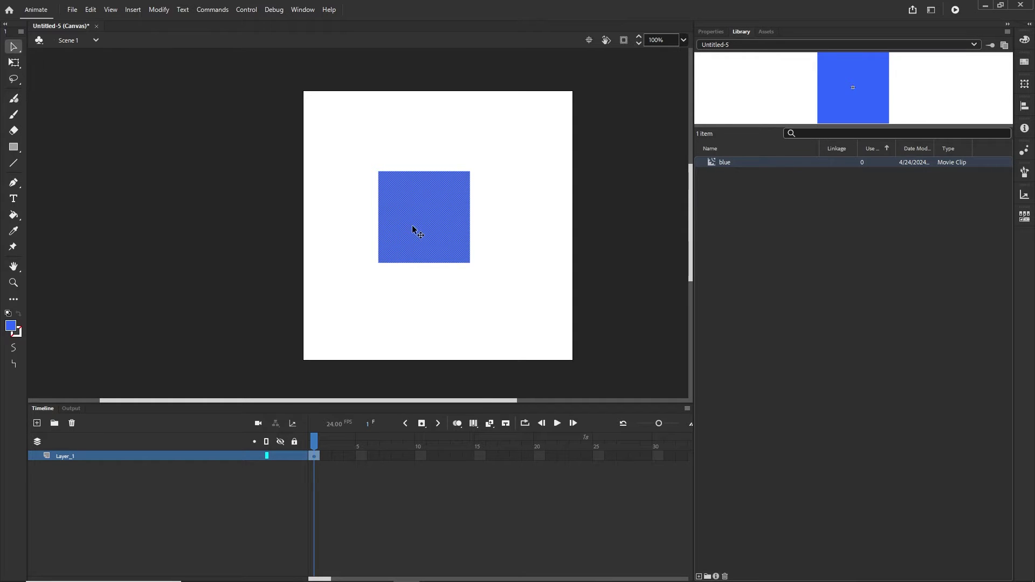
pyautogui.moveTo(414, 229); pyautogui.dragTo(401, 282)
pyautogui.moveTo(632, 163); pyautogui.dragTo(488, 135)
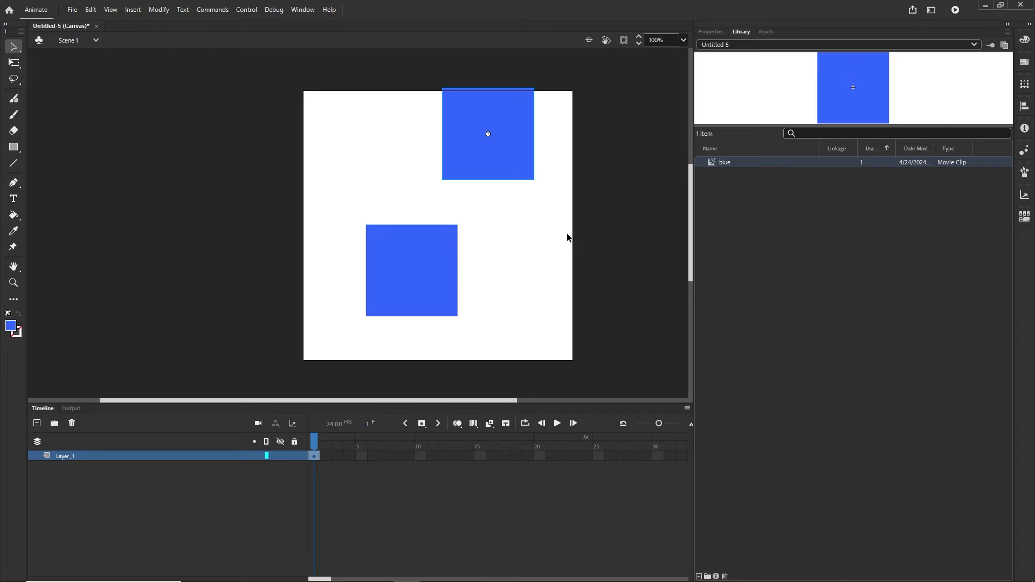
pyautogui.click(719, 34)
pyautogui.click(505, 134)
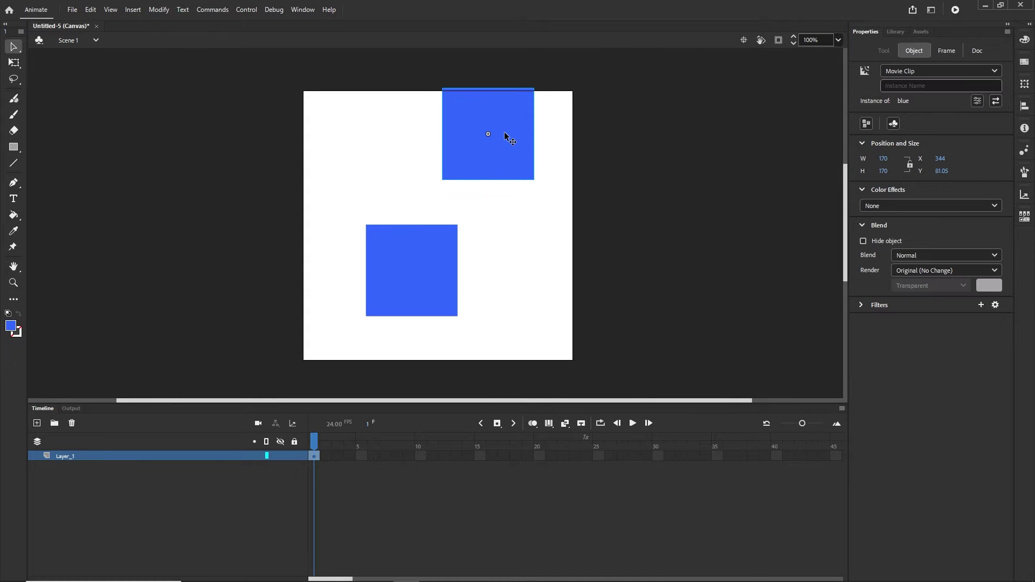
# - Delete both the plain square and the blue movie clip instance from the stage
pyautogui.click(398, 280)
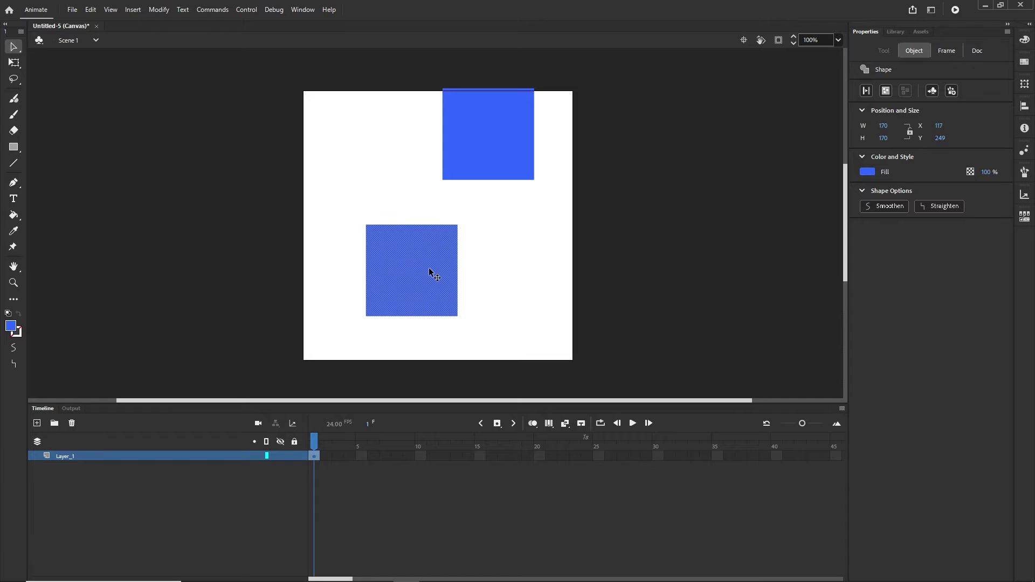
pyautogui.press('Delete')
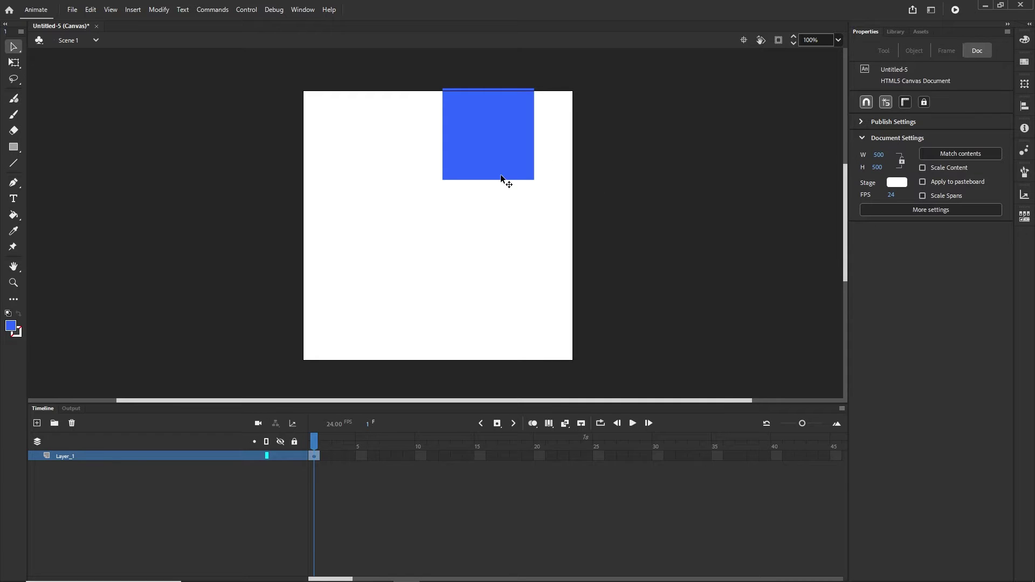
pyautogui.click(491, 163)
pyautogui.press('Delete')
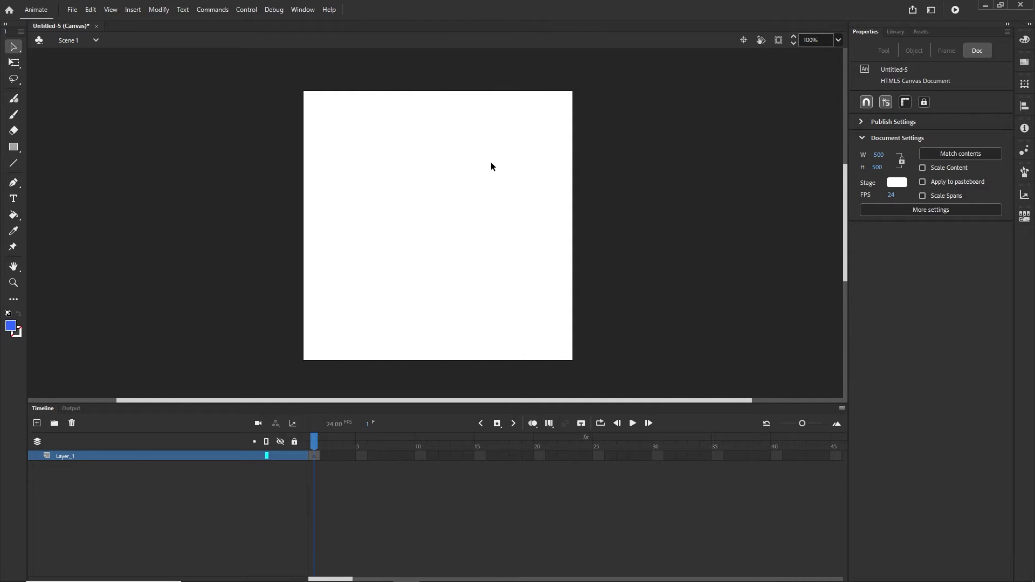
# - Add the static text "hello" to the stage at about X 176, Y 135
pyautogui.click(14, 202)
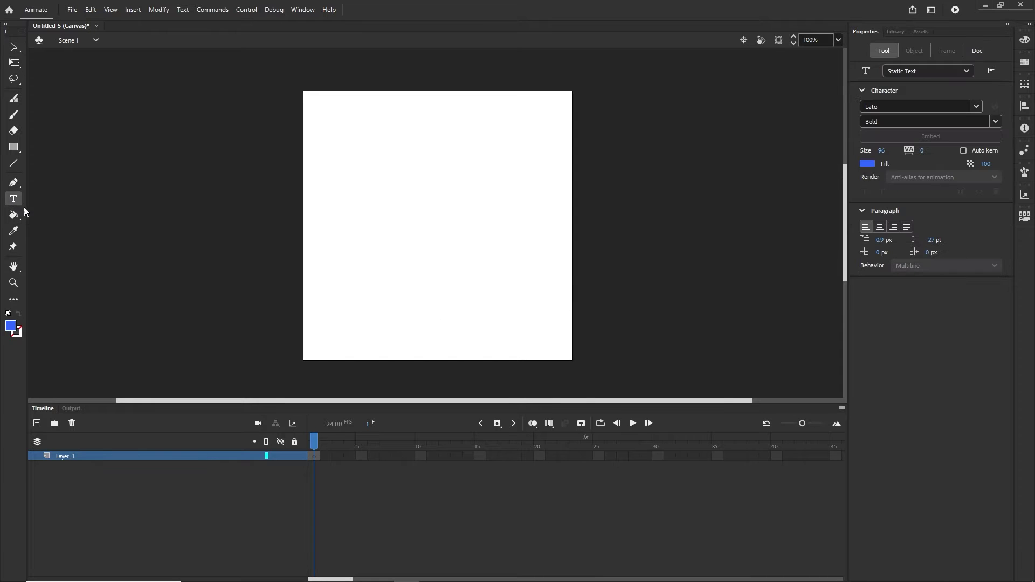
pyautogui.click(967, 70)
pyautogui.click(917, 84)
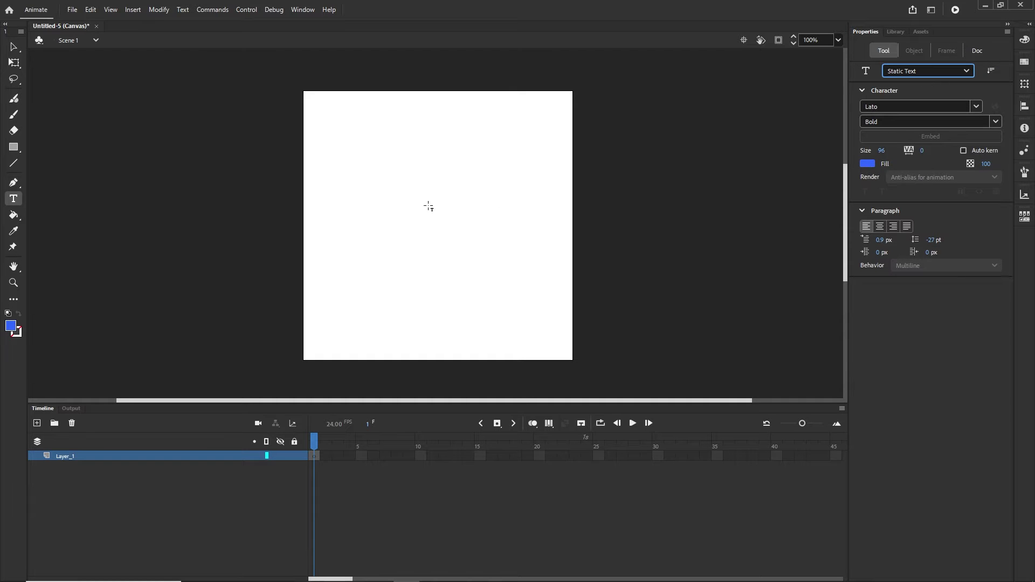
pyautogui.click(399, 215)
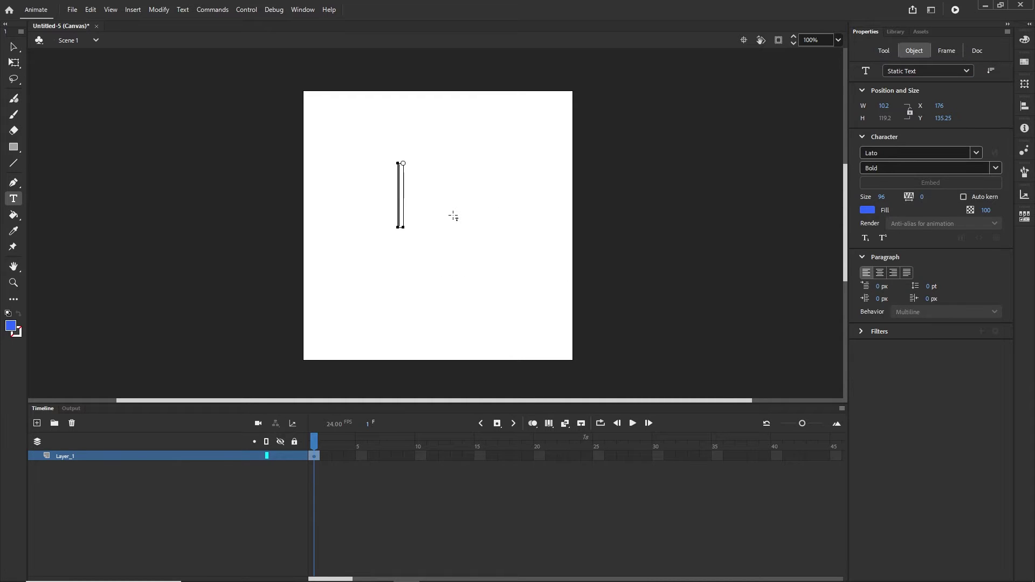
pyautogui.write('hello')
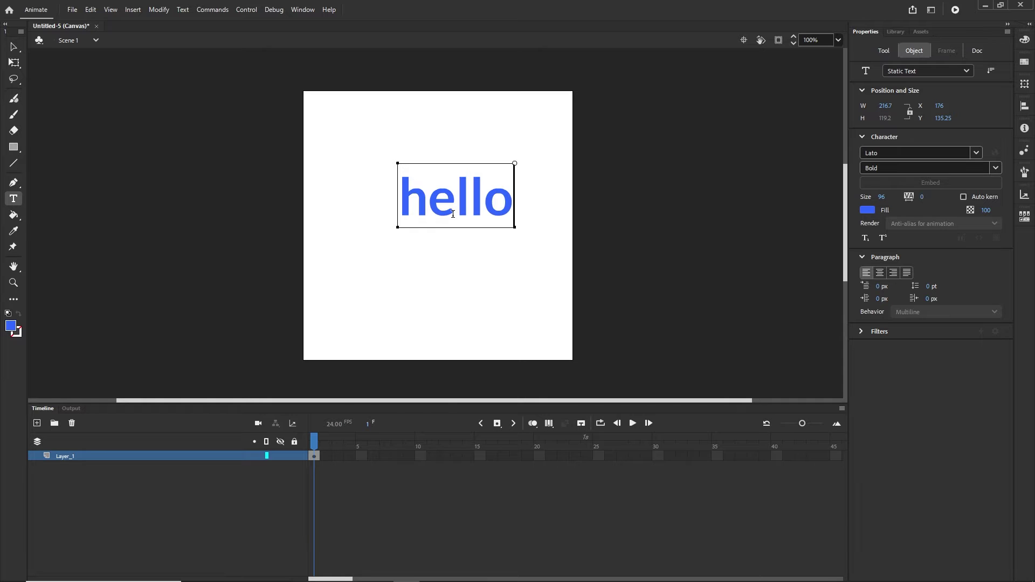
# - Reposition the "hello" text to about X 132, Y 170 near the middle of the stage
pyautogui.click(15, 47)
pyautogui.moveTo(483, 198); pyautogui.dragTo(469, 218)
pyautogui.click(467, 155)
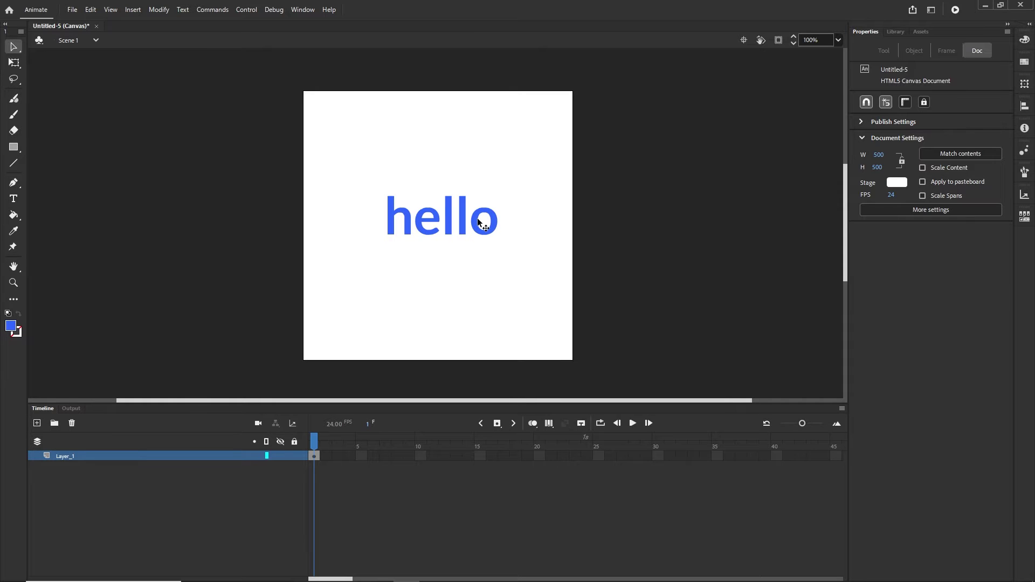
pyautogui.click(443, 226)
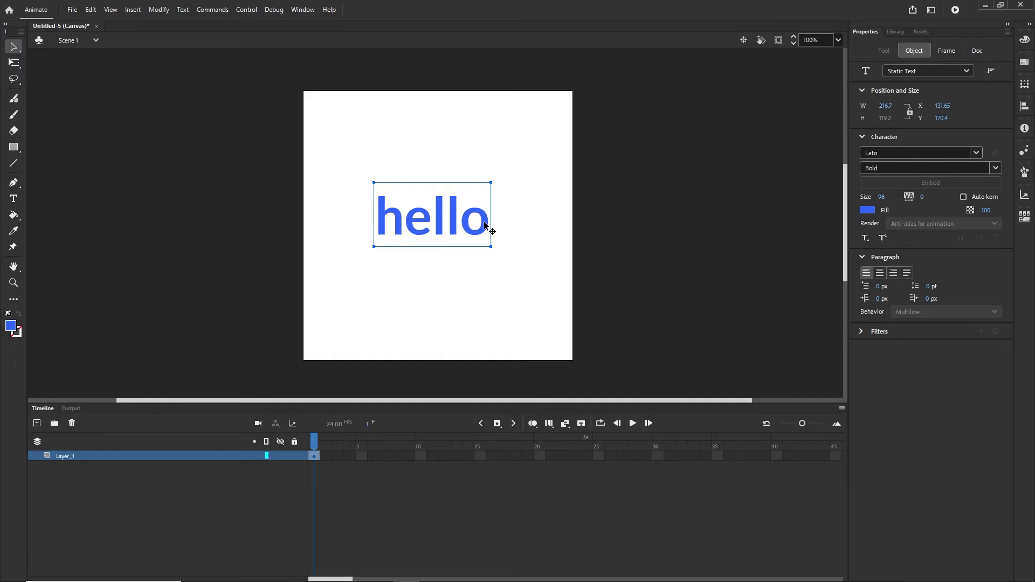
# - Break apart the "hello" text object into separate editable letters
pyautogui.click(525, 267)
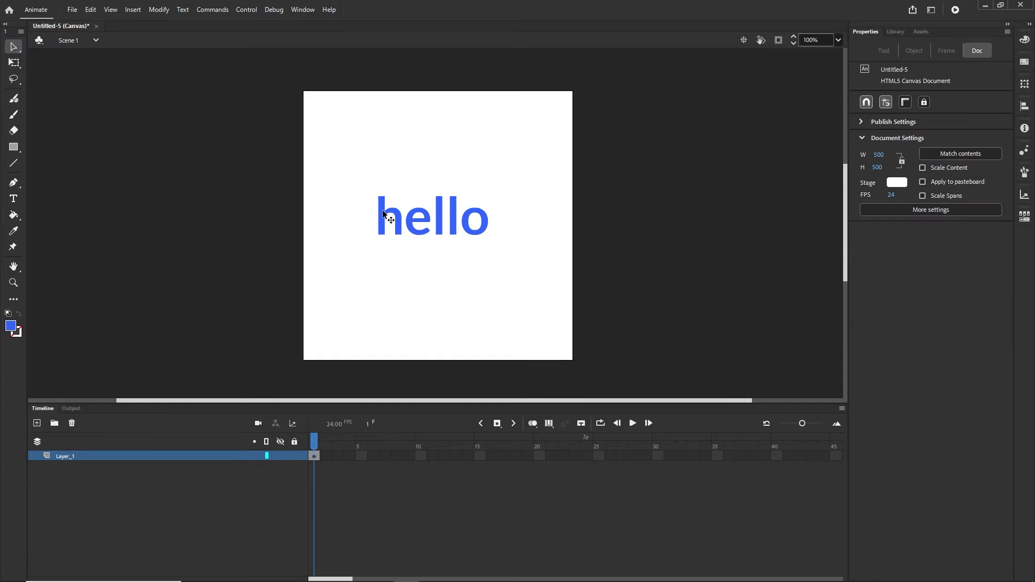
pyautogui.click(423, 234)
pyautogui.moveTo(544, 273); pyautogui.dragTo(347, 157)
pyautogui.click(159, 10)
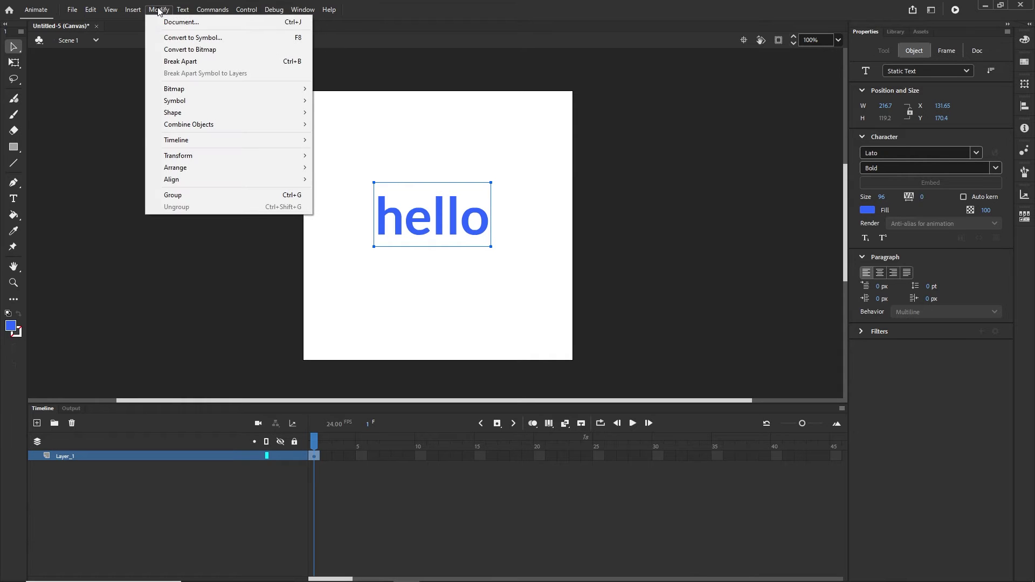
pyautogui.click(199, 61)
pyautogui.click(458, 292)
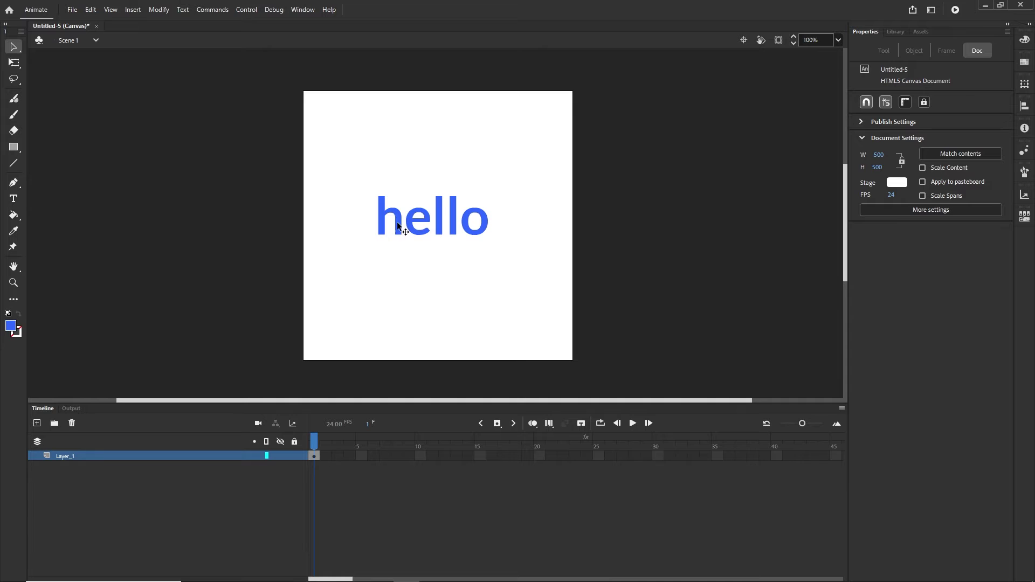
# - Move the letter "h" to about X -19, Y 170 and the "e" to about X 182, Y 60, and undo both moves
pyautogui.click(397, 226)
pyautogui.moveTo(398, 224); pyautogui.dragTo(318, 224)
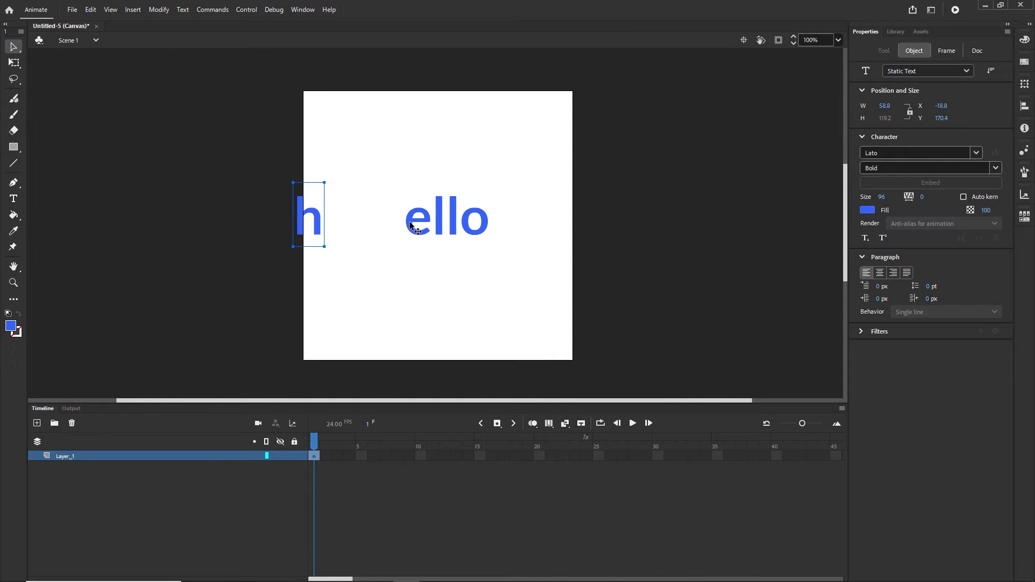
pyautogui.moveTo(409, 225); pyautogui.dragTo(414, 165)
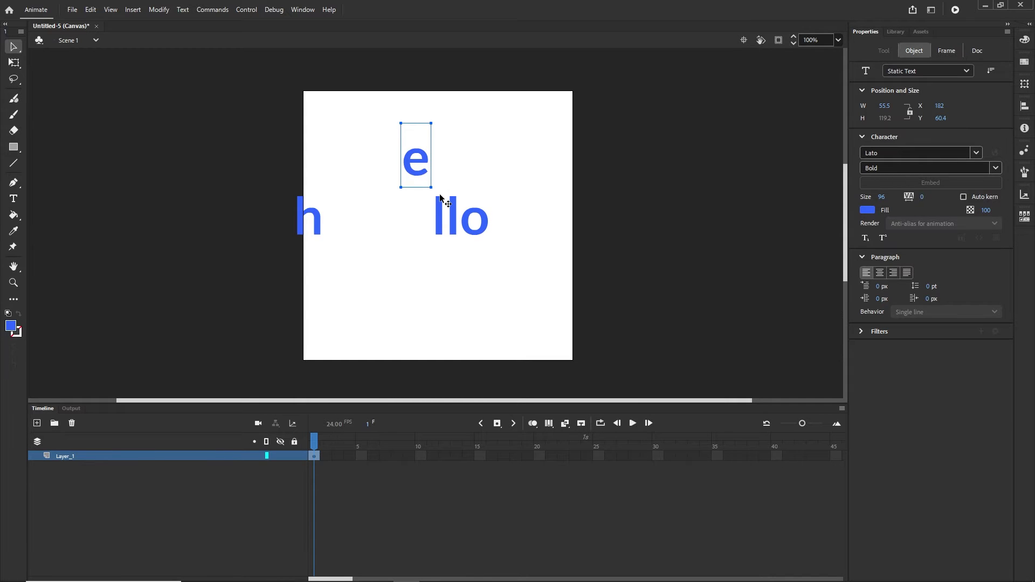
pyautogui.hotkey('ctrl', 'z')
pyautogui.hotkey('ctrl', 'z')
pyautogui.hotkey('ctrl', 'z')
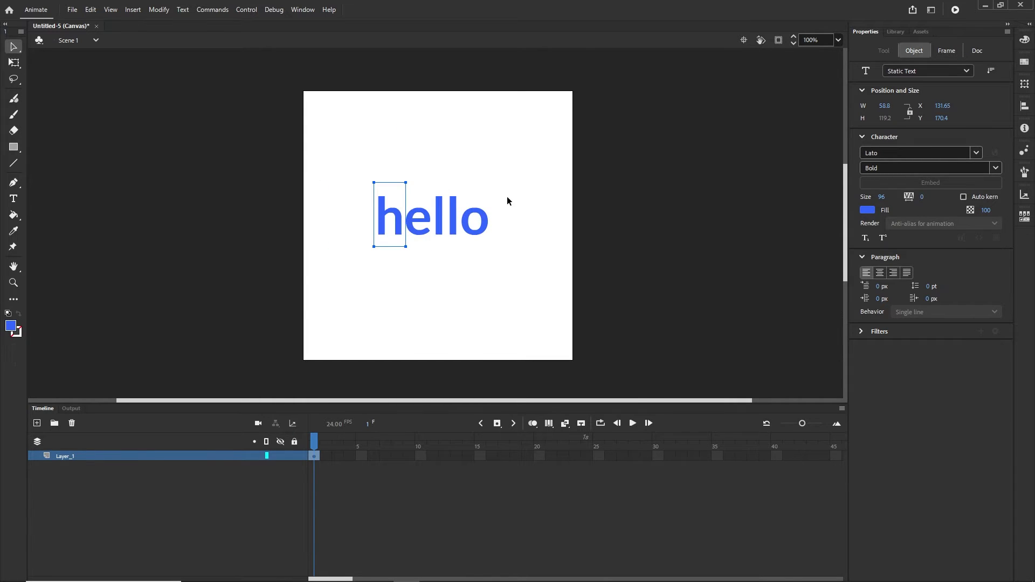
# - Distribute all five "hello" letters to separate layers and undo the distribution
pyautogui.click(507, 197)
pyautogui.moveTo(519, 147); pyautogui.dragTo(332, 252)
pyautogui.rightClick(399, 227)
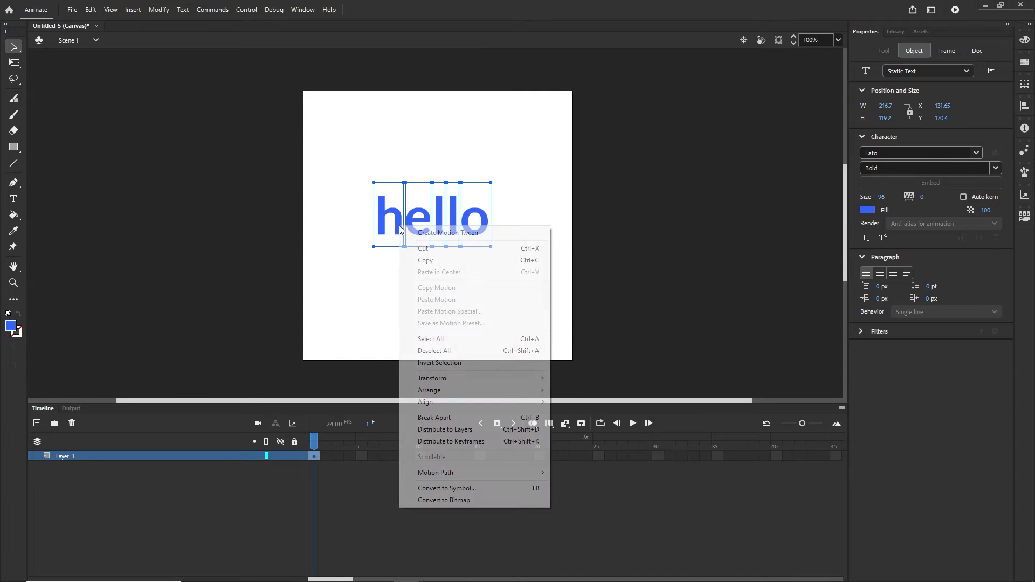
pyautogui.click(461, 428)
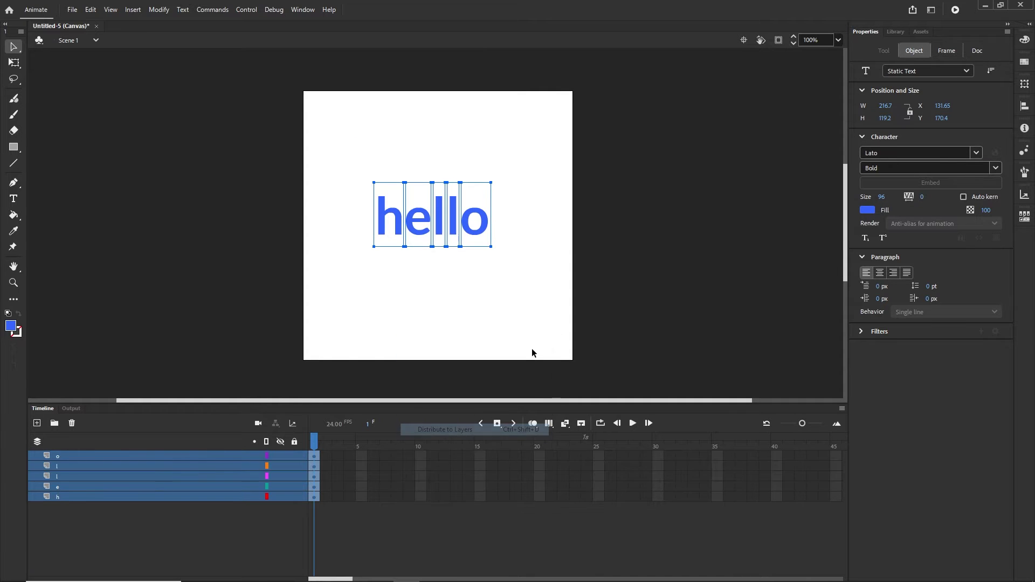
pyautogui.click(533, 298)
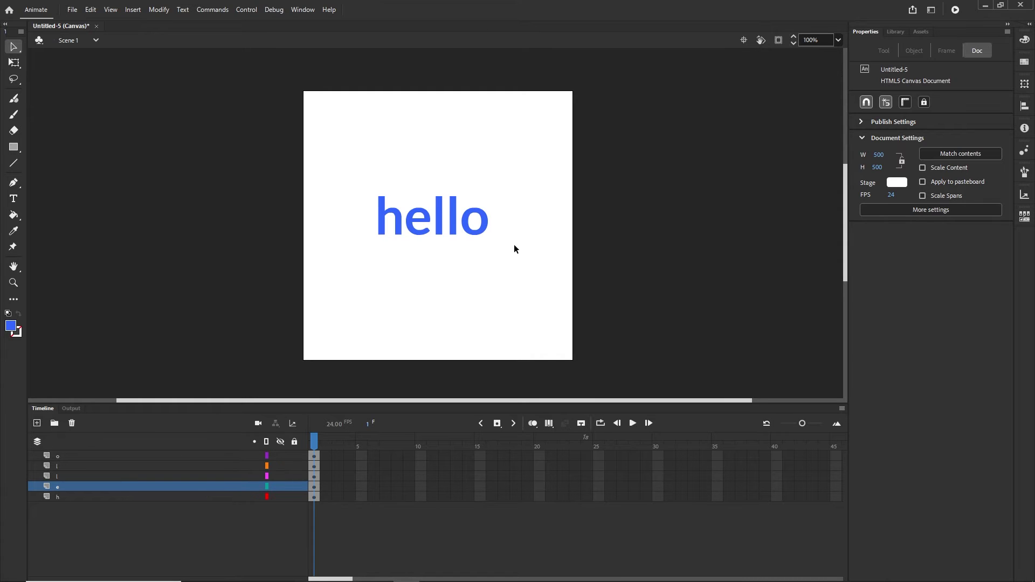
pyautogui.hotkey('ctrl', 'z')
pyautogui.click(526, 267)
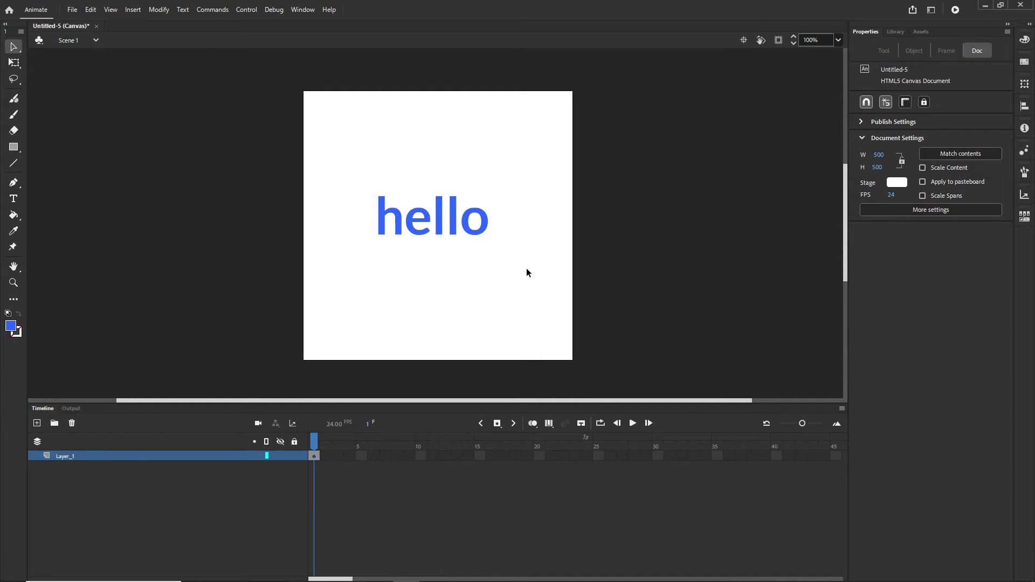
# - Break apart the five selected letters of "hello" once more into plain vector shapes
pyautogui.moveTo(528, 280); pyautogui.dragTo(349, 168)
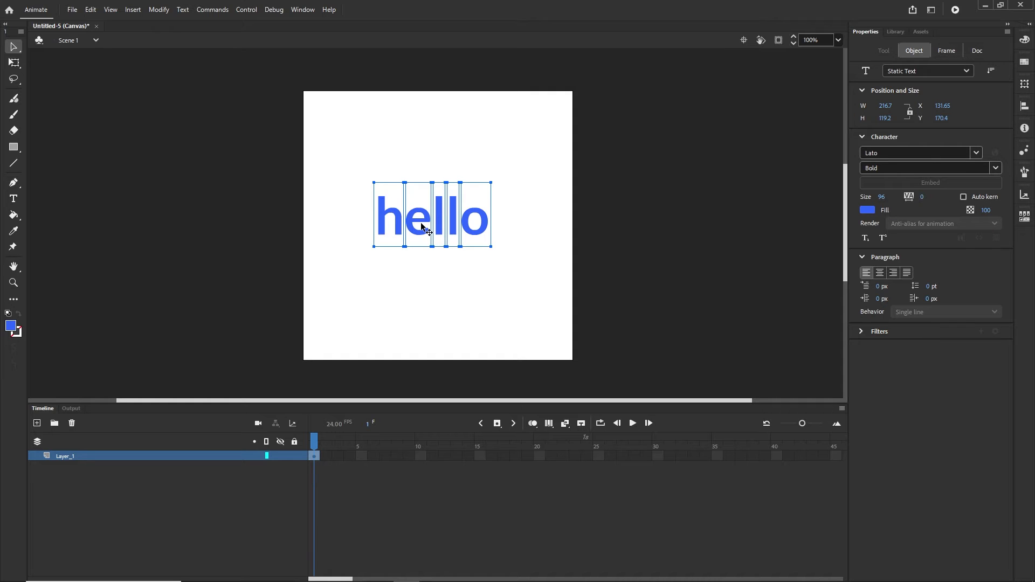
pyautogui.click(164, 12)
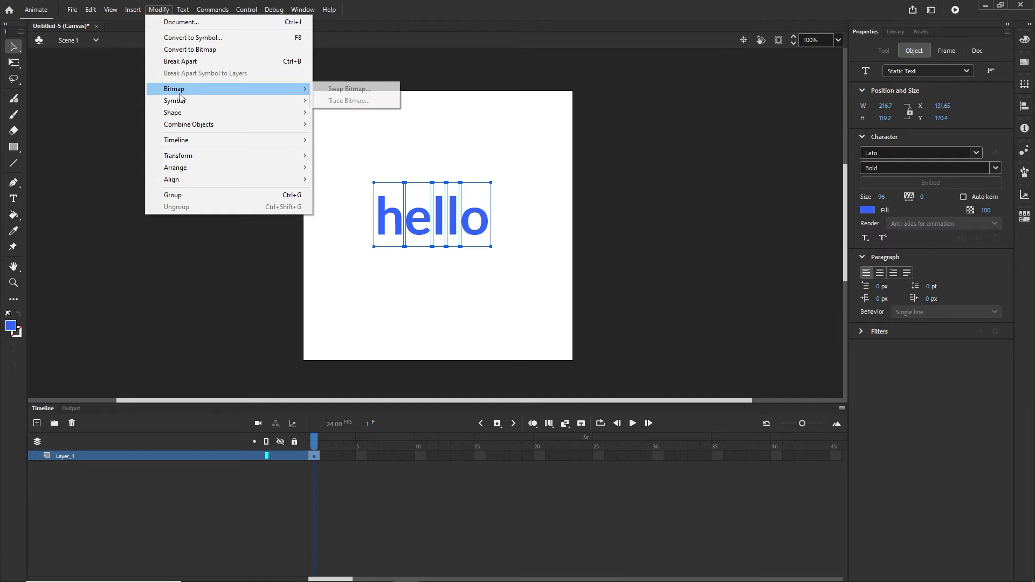
pyautogui.click(258, 62)
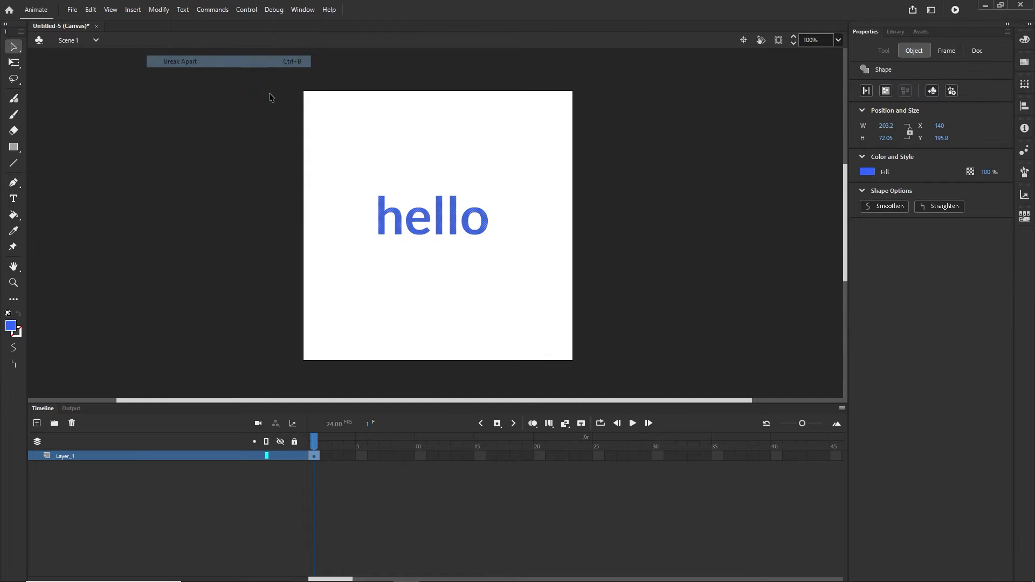
pyautogui.click(471, 314)
# - Move the "h" shape to about X 0, Y 188 and the "e" shape slightly upward, and undo both moves
pyautogui.click(397, 228)
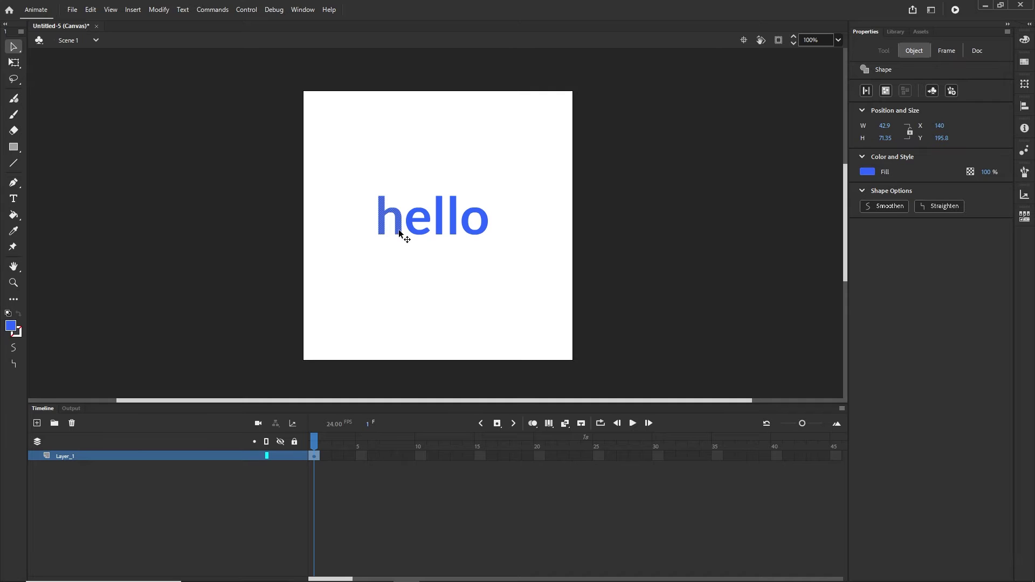
pyautogui.moveTo(399, 231); pyautogui.dragTo(324, 226)
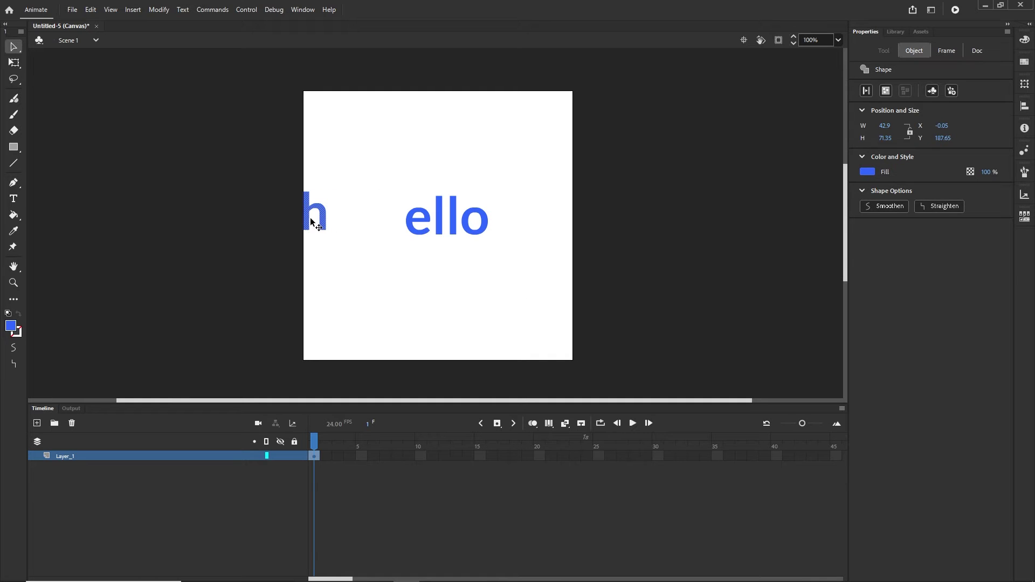
pyautogui.moveTo(416, 235); pyautogui.dragTo(416, 199)
pyautogui.hotkey('ctrl', 'z')
pyautogui.hotkey('ctrl', 'z')
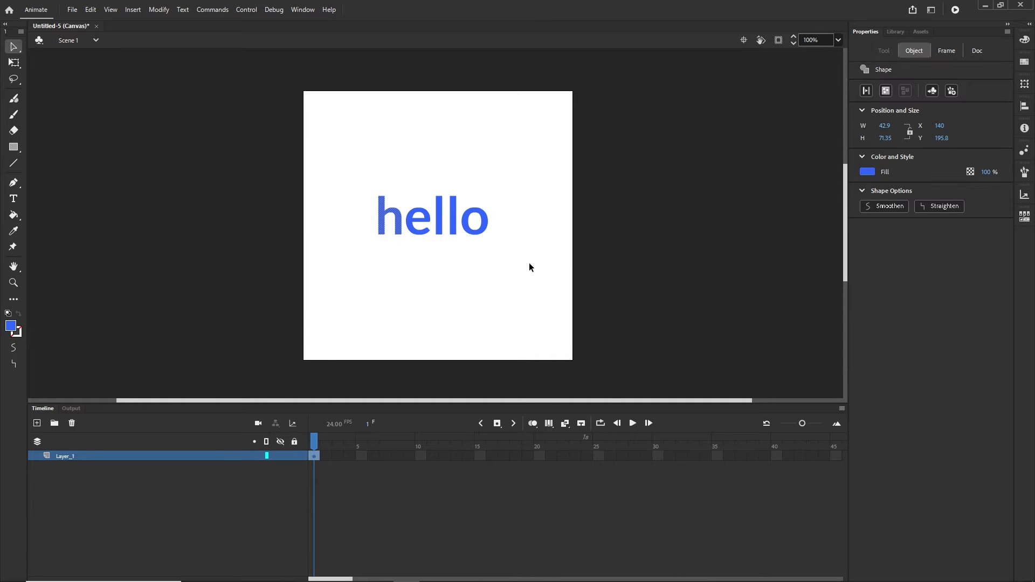
pyautogui.click(529, 265)
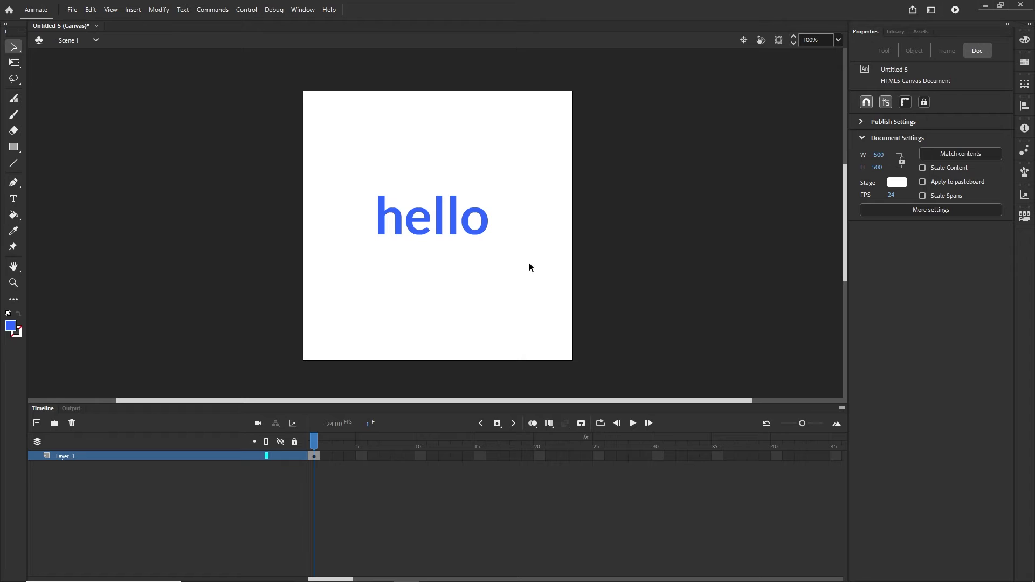
# - Delete all the "hello" letter shapes from the stage
pyautogui.moveTo(525, 261); pyautogui.dragTo(353, 181)
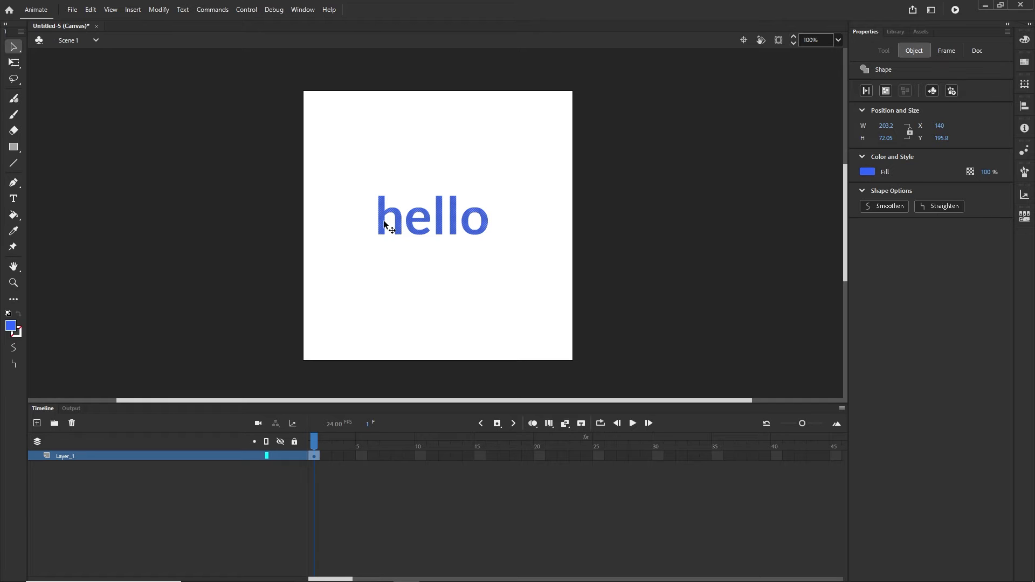
pyautogui.click(462, 250)
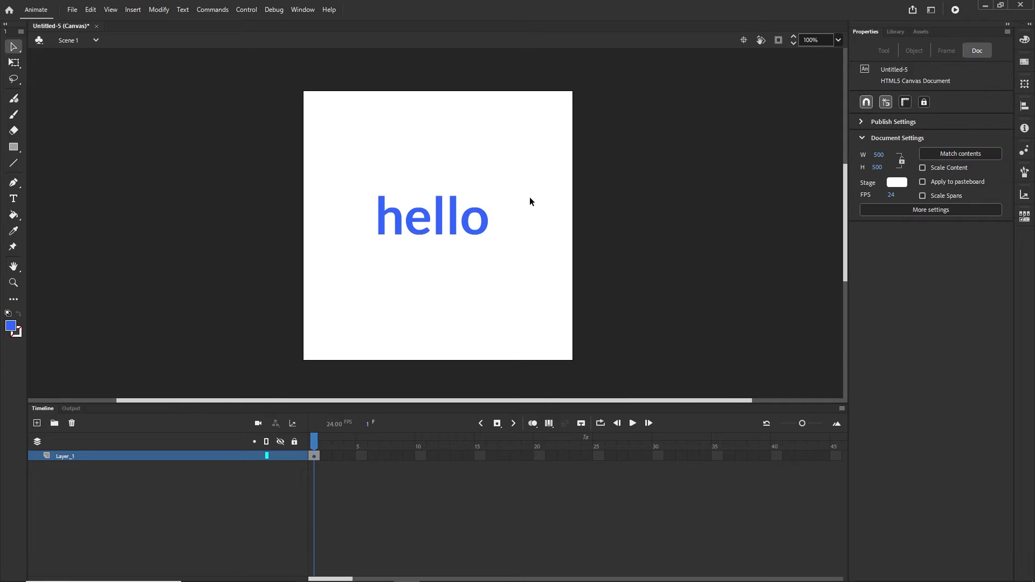
pyautogui.moveTo(532, 148)
pyautogui.mouseDown()
pyautogui.moveTo(463, 241)
pyautogui.moveTo(349, 273)
pyautogui.mouseUp()
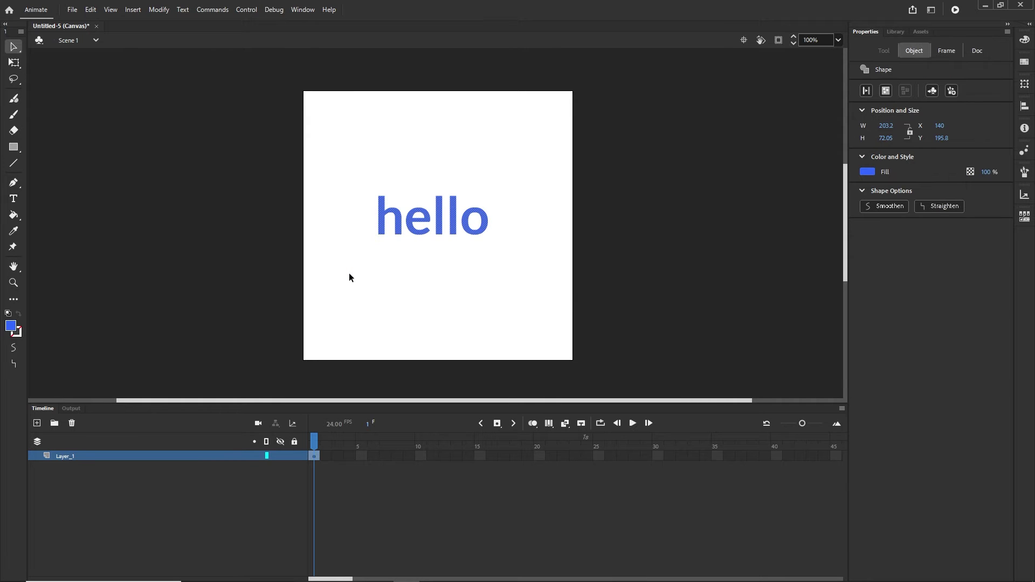
pyautogui.press('Delete')
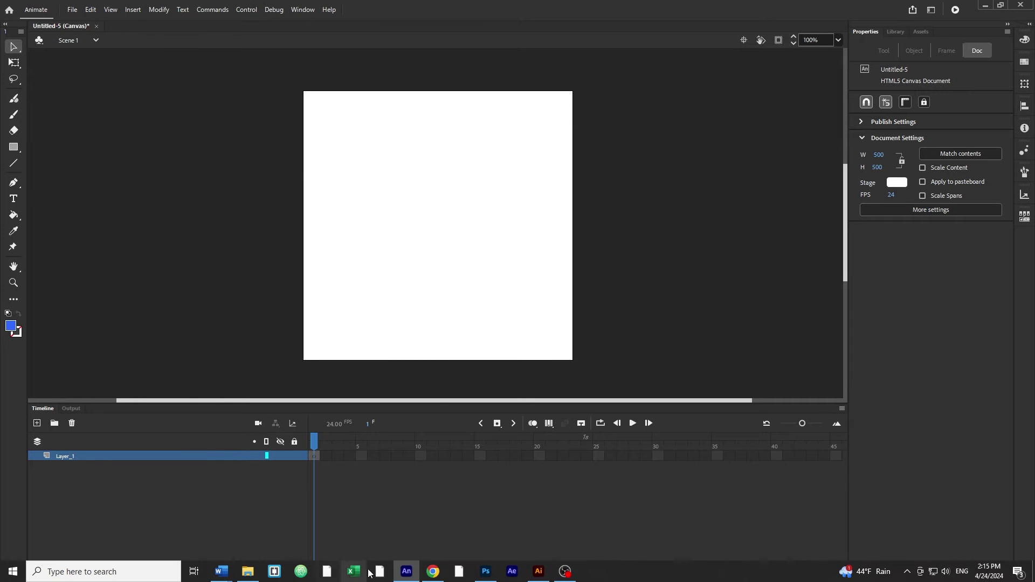
# - View the Freepik Christmas gift collection in Chrome, and switch to File Explorer to select present.png in the img folder
pyautogui.click(433, 578)
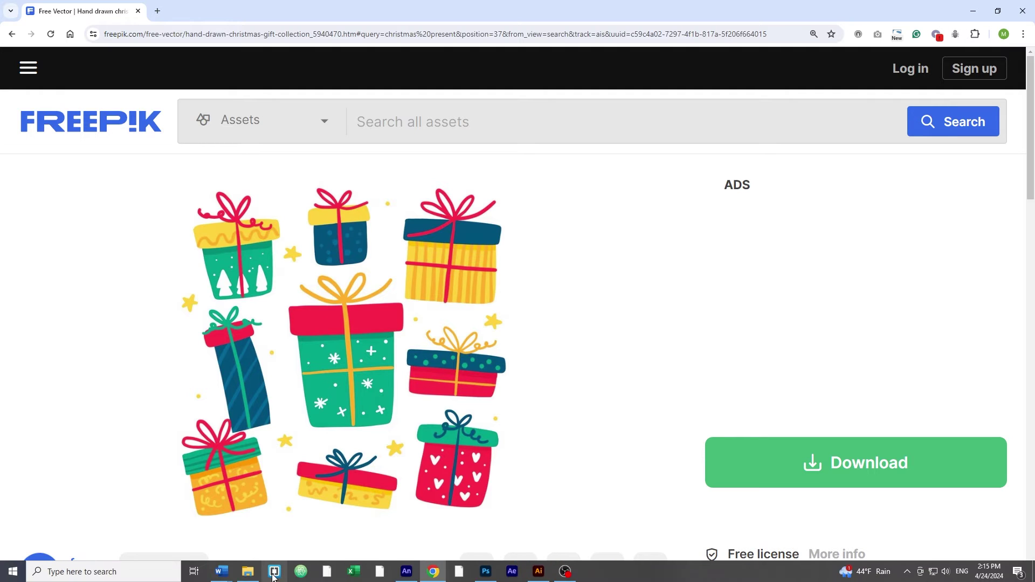
pyautogui.click(247, 572)
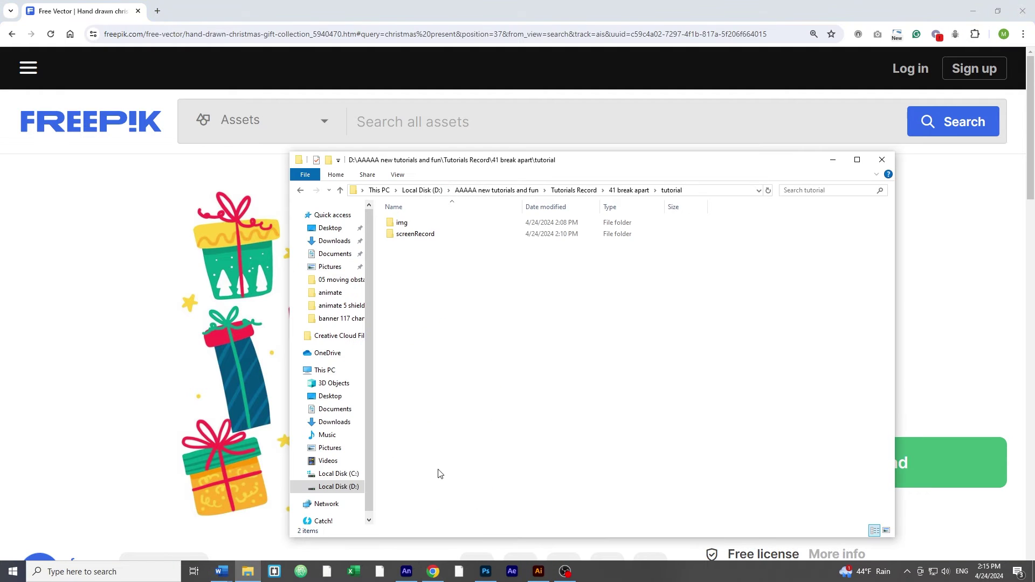
pyautogui.doubleClick(410, 223)
pyautogui.click(416, 237)
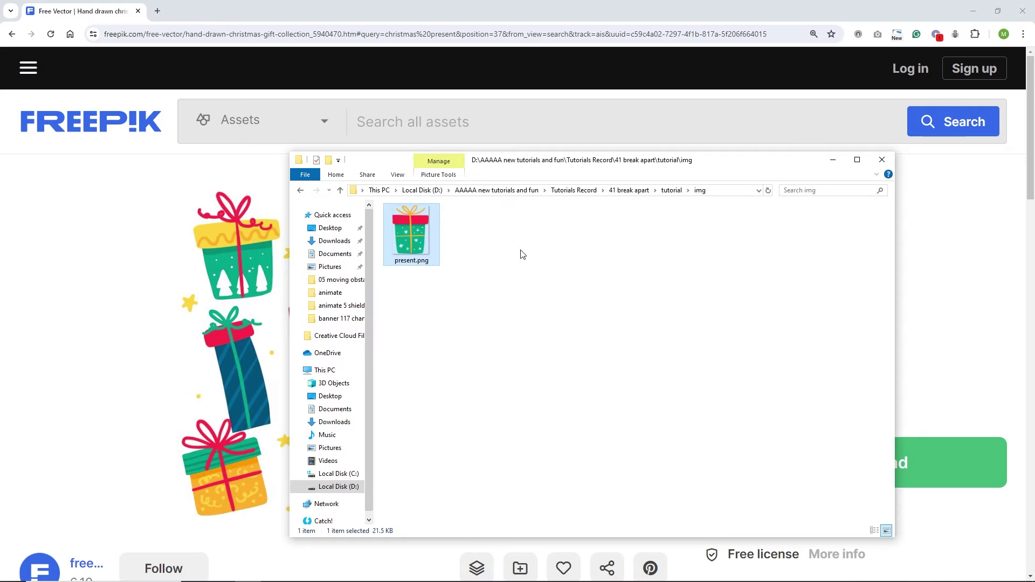
pyautogui.moveTo(447, 579)
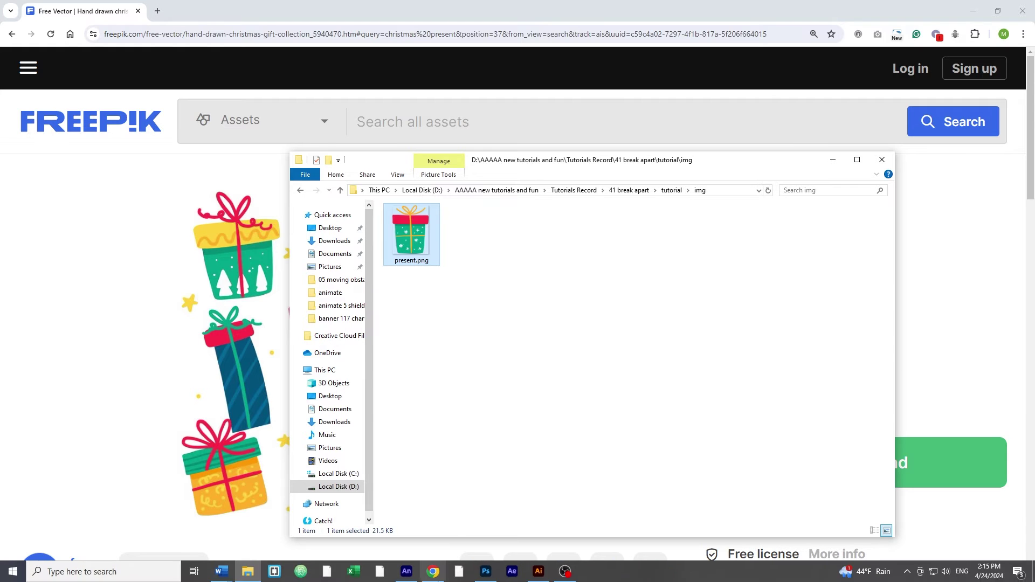
# - Switch back to Animate and place present.png from the img folder on the stage at about X 113, Y 66
pyautogui.click(407, 576)
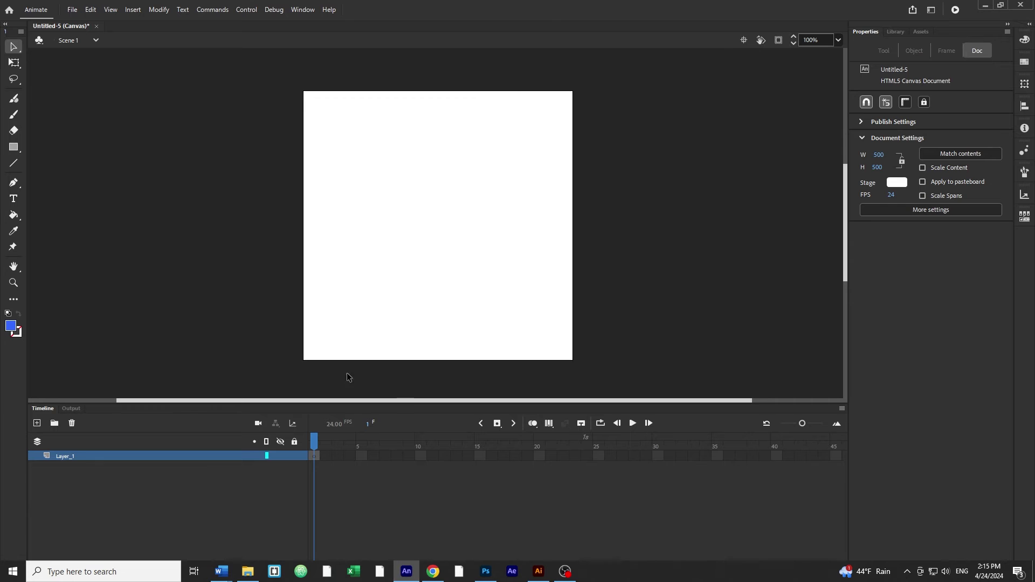
pyautogui.click(247, 576)
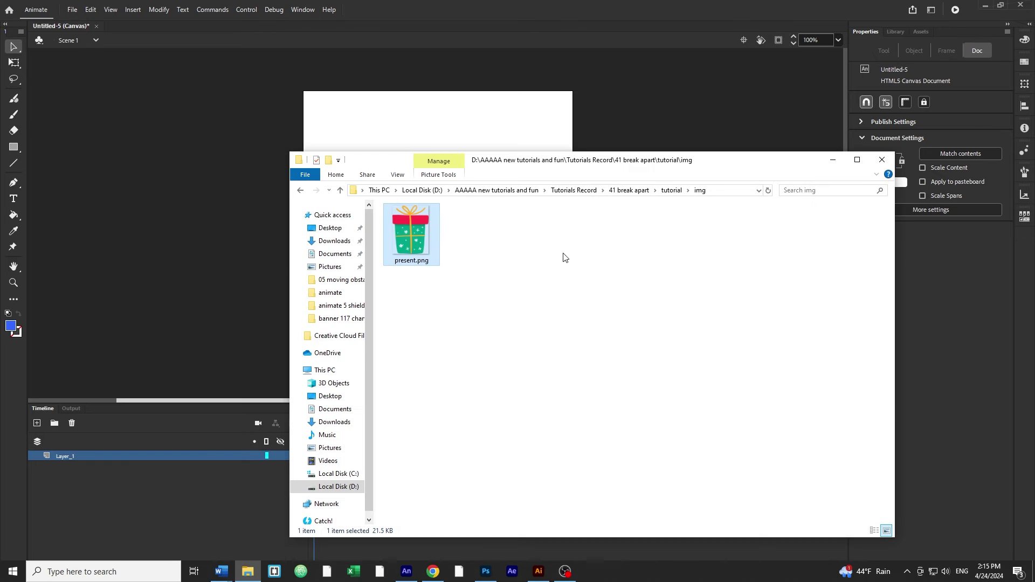
pyautogui.moveTo(781, 170); pyautogui.dragTo(787, 287)
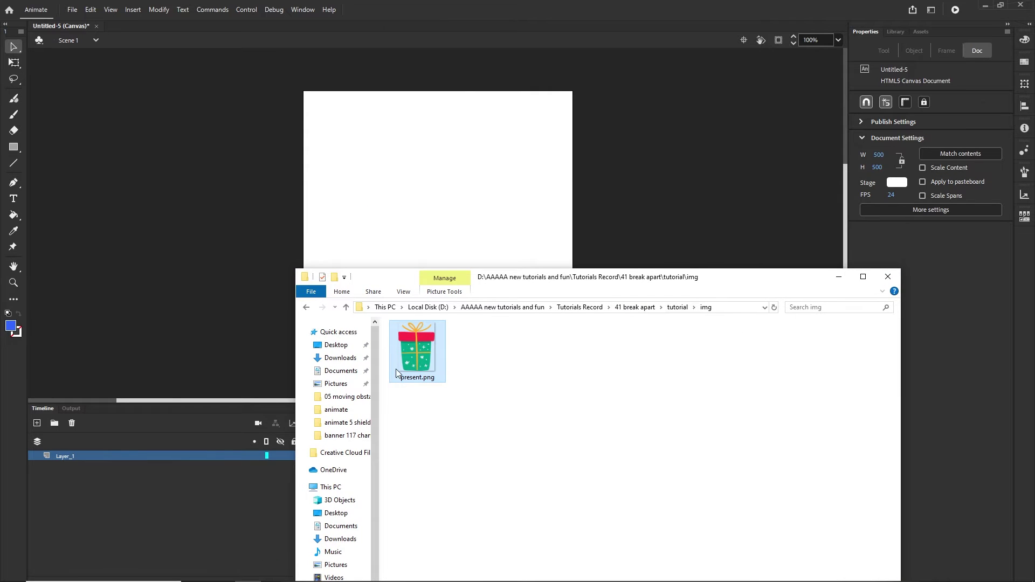
pyautogui.moveTo(413, 367); pyautogui.dragTo(424, 267)
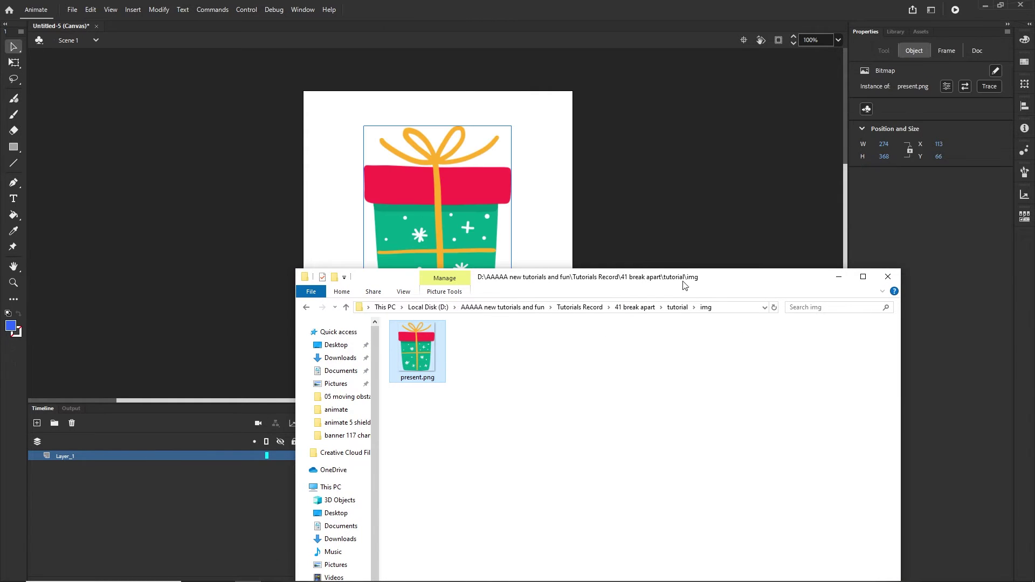
pyautogui.click(834, 276)
pyautogui.click(542, 336)
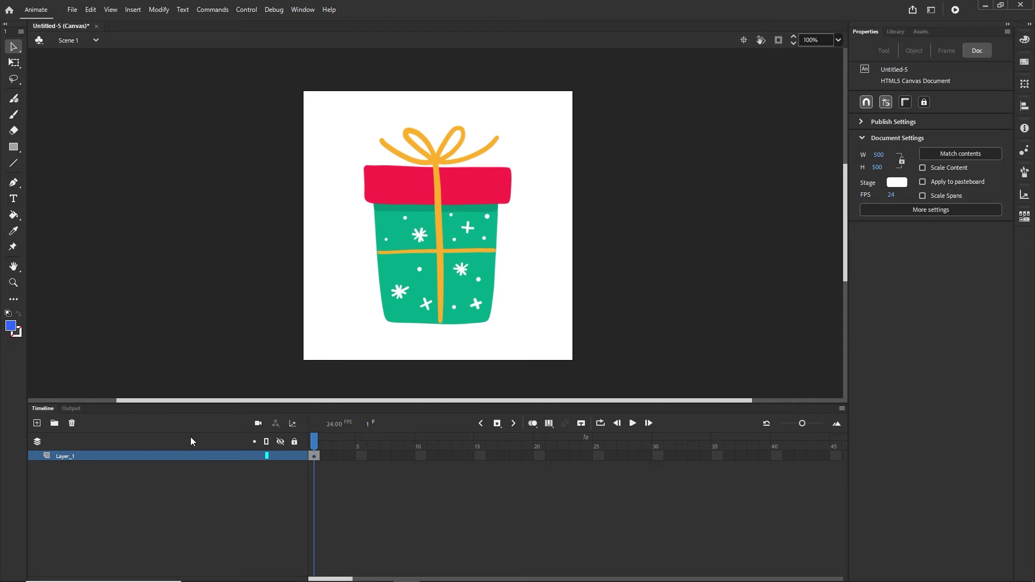
# - Duplicate Layer_1 containing the present bitmap and hide the duplicate layer
pyautogui.click(58, 459)
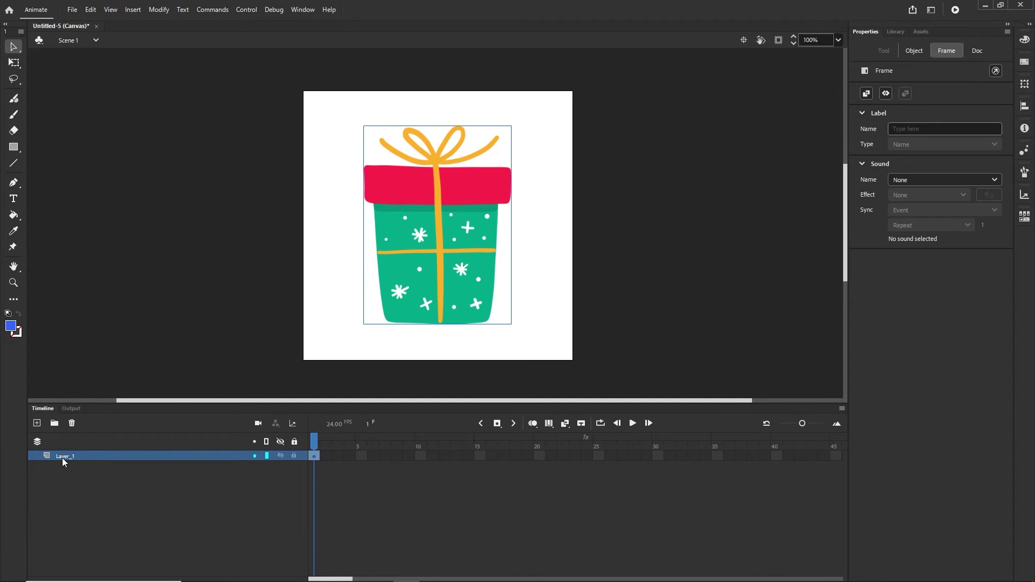
pyautogui.rightClick(62, 458)
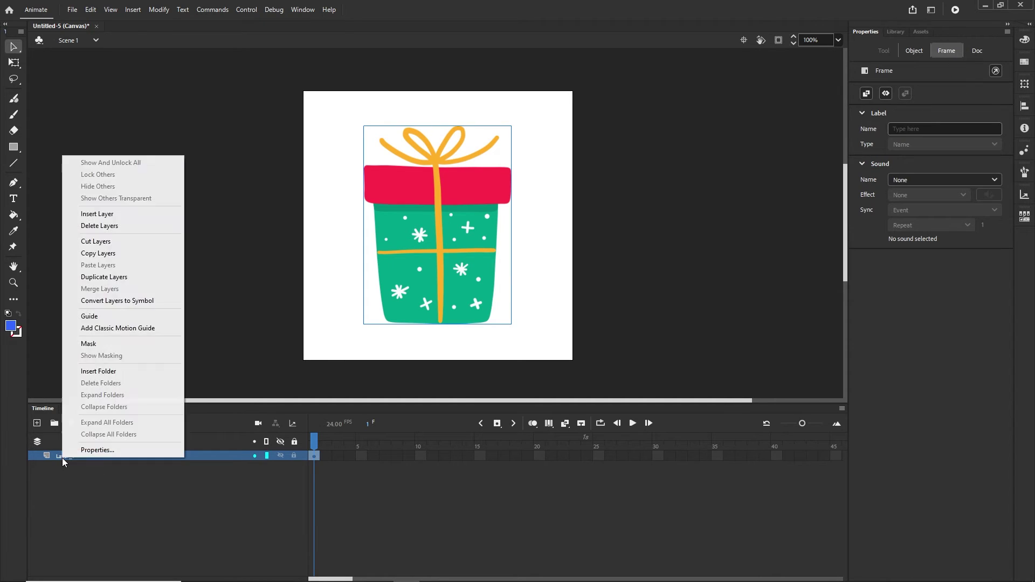
pyautogui.click(103, 278)
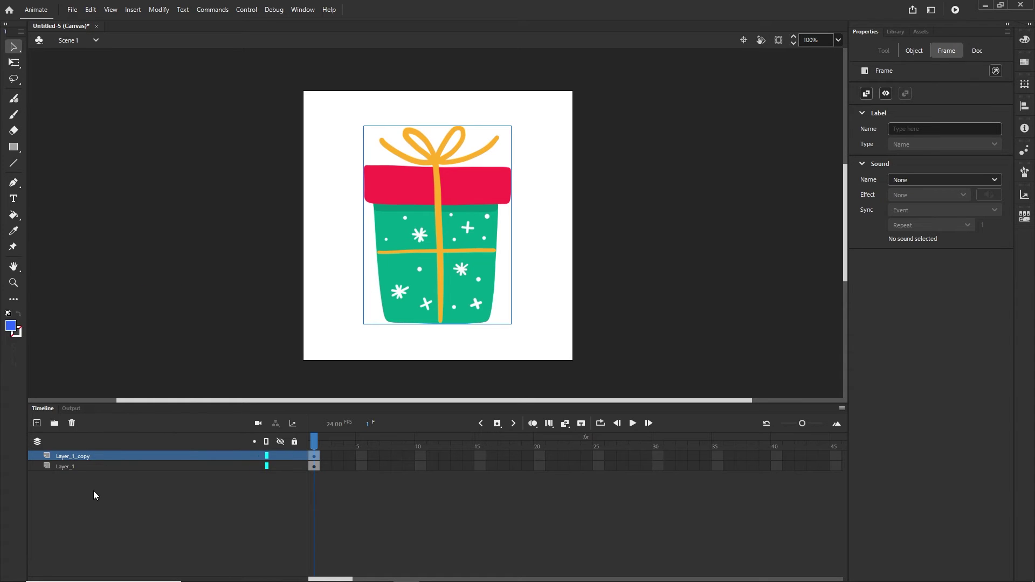
pyautogui.click(66, 467)
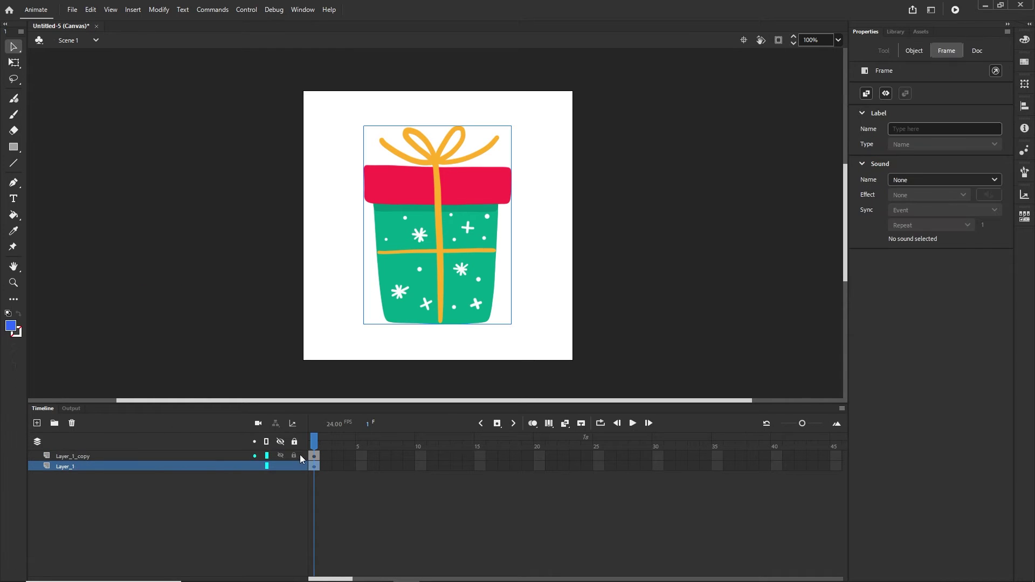
pyautogui.click(274, 456)
pyautogui.click(280, 456)
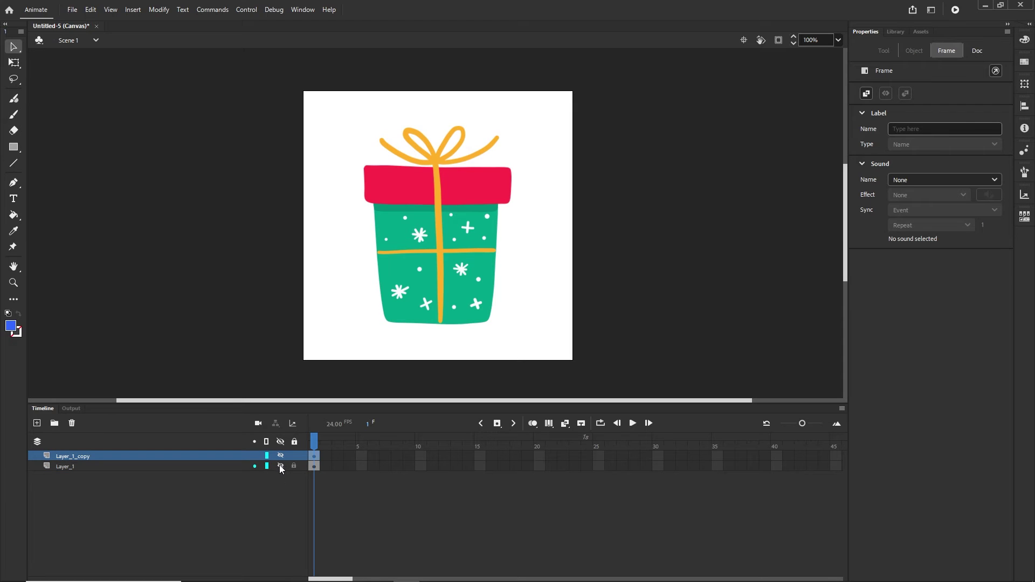
# - Hide Layer_1, show Layer_1_copy and make it the active layer
pyautogui.click(279, 465)
pyautogui.click(280, 465)
pyautogui.click(280, 466)
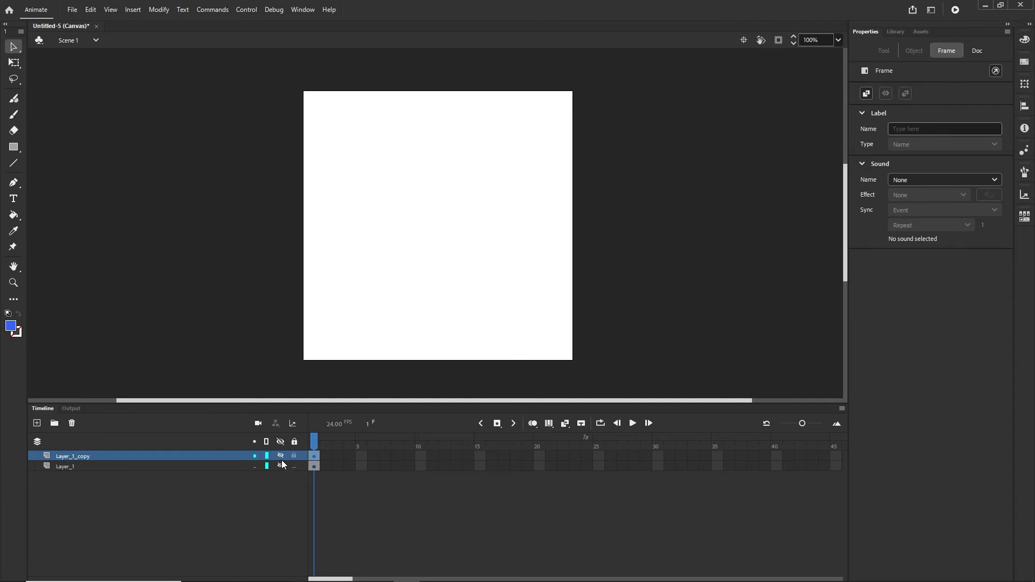
pyautogui.click(281, 457)
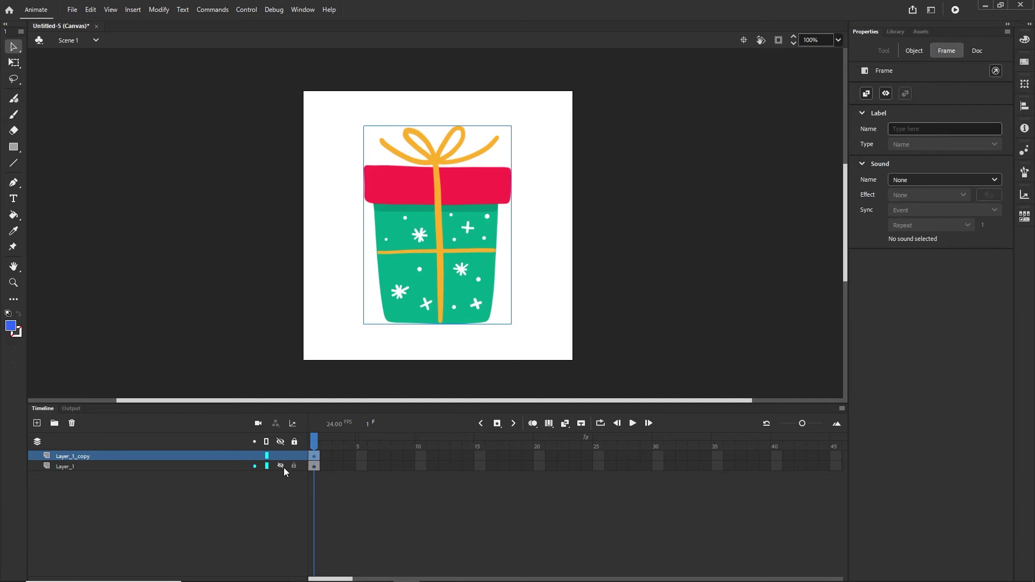
pyautogui.click(65, 466)
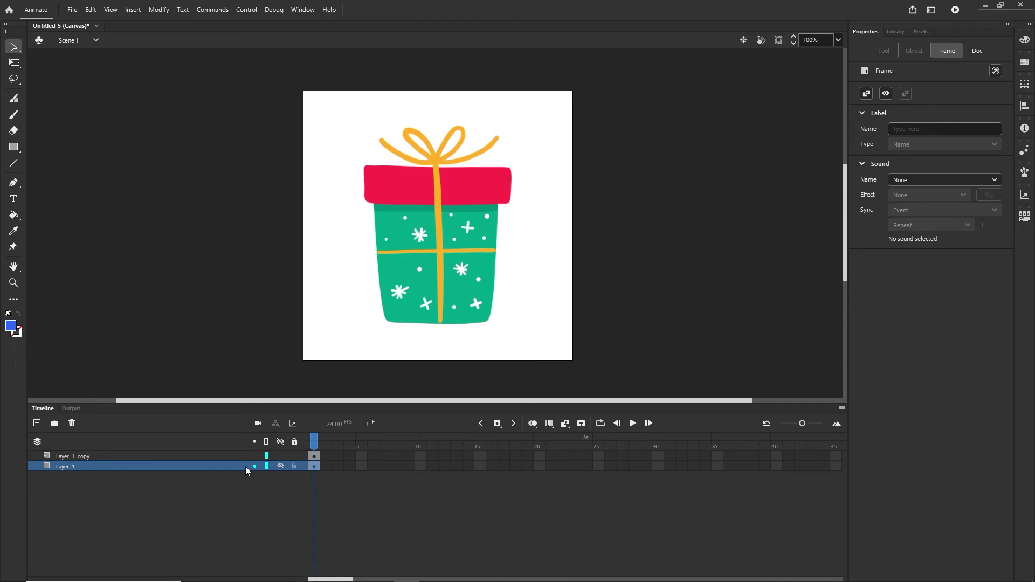
pyautogui.click(76, 457)
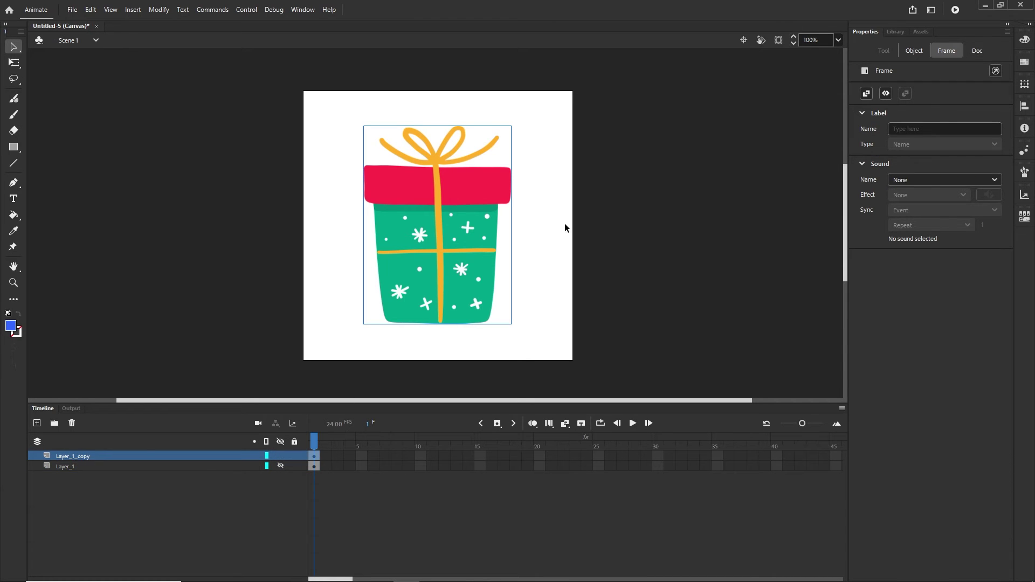
# - Break apart the present bitmap on Layer_1_copy into a shape
pyautogui.click(542, 246)
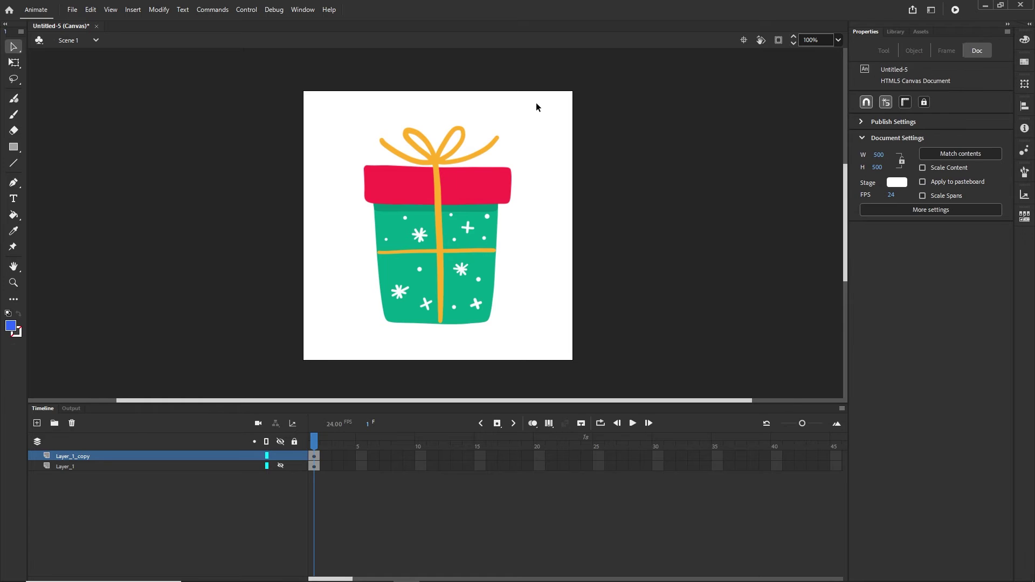
pyautogui.moveTo(536, 107); pyautogui.dragTo(333, 350)
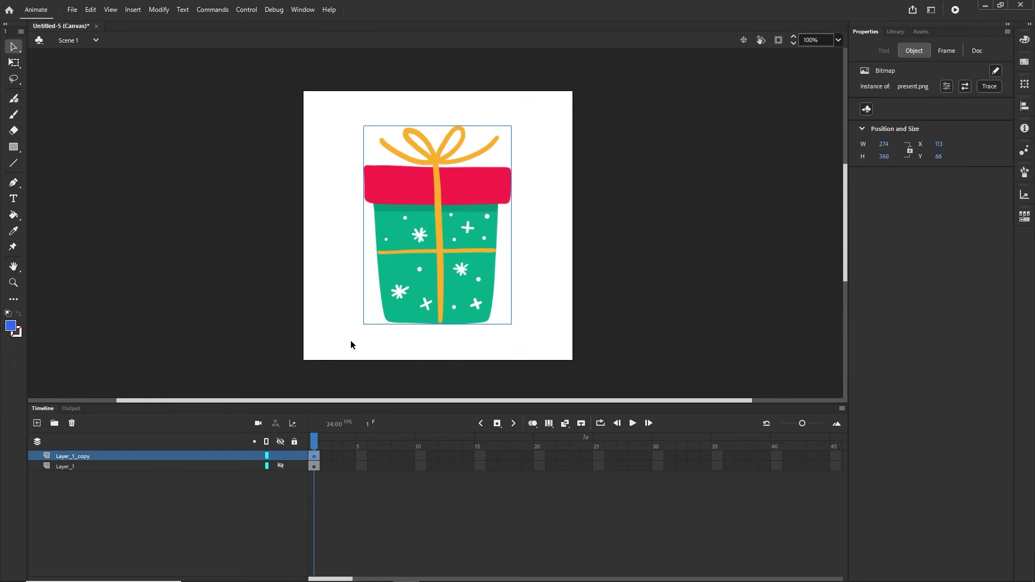
pyautogui.click(159, 9)
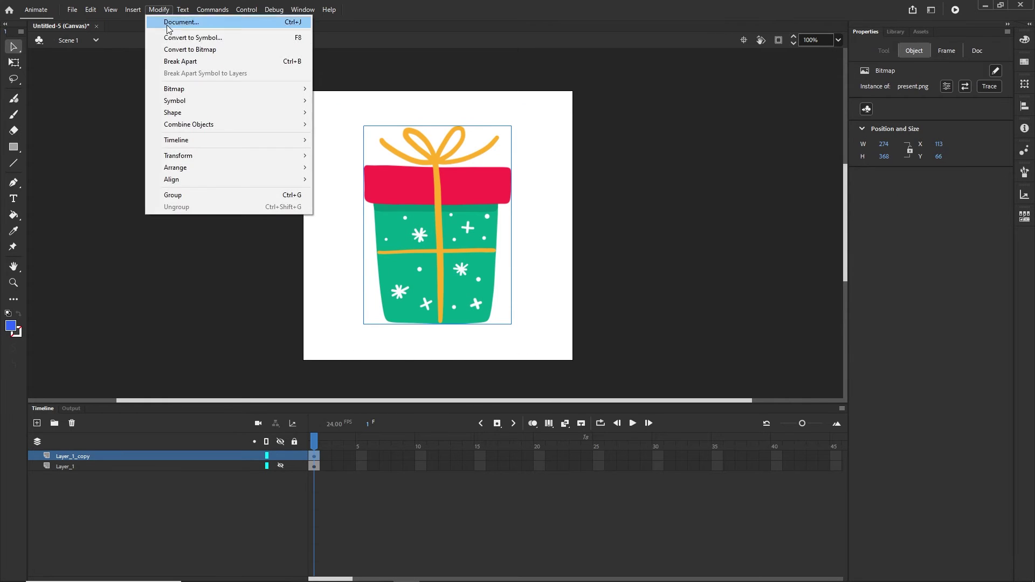
pyautogui.click(290, 62)
pyautogui.click(611, 278)
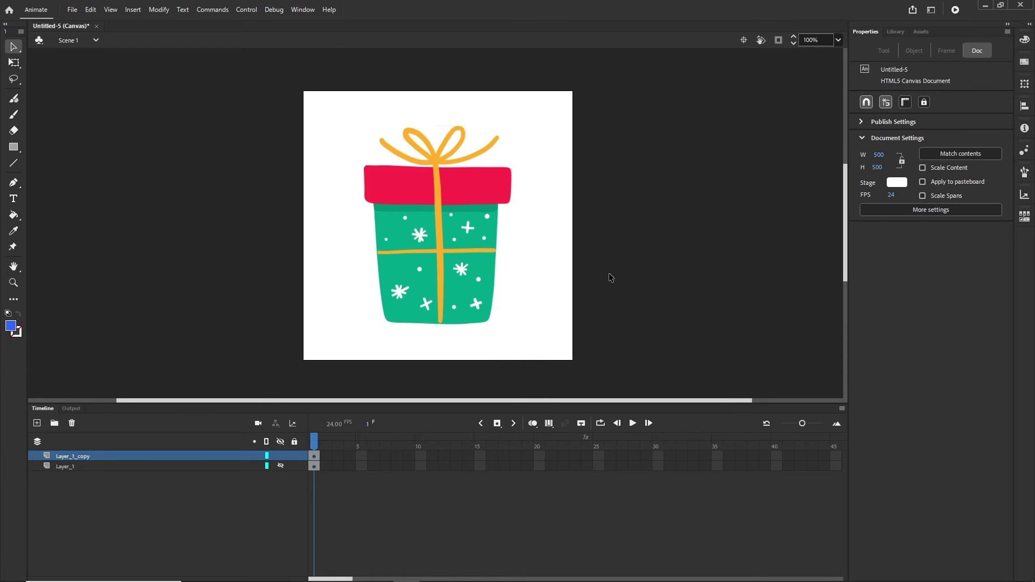
pyautogui.click(465, 187)
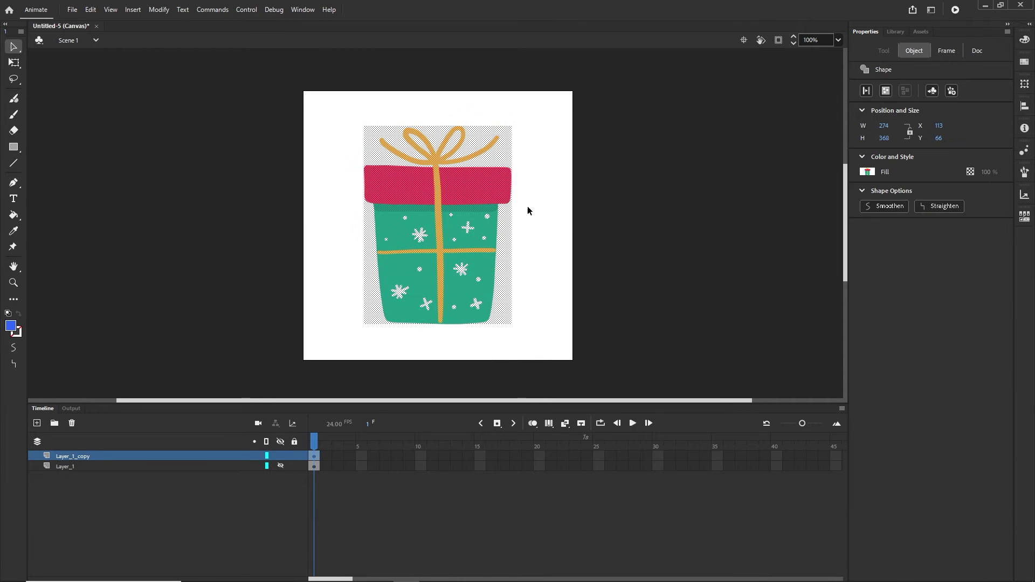
pyautogui.click(561, 230)
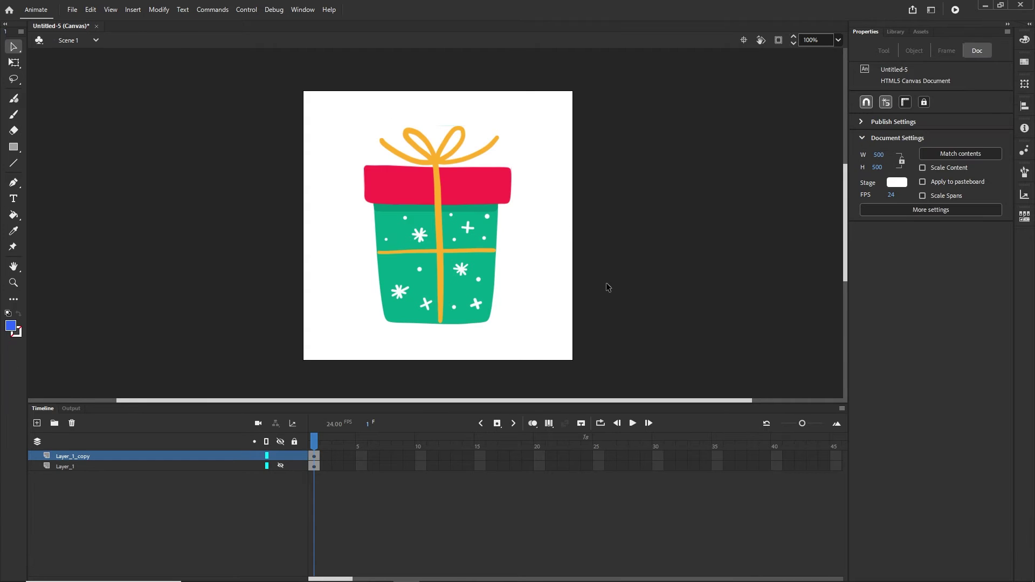
pyautogui.moveTo(542, 98); pyautogui.dragTo(430, 247)
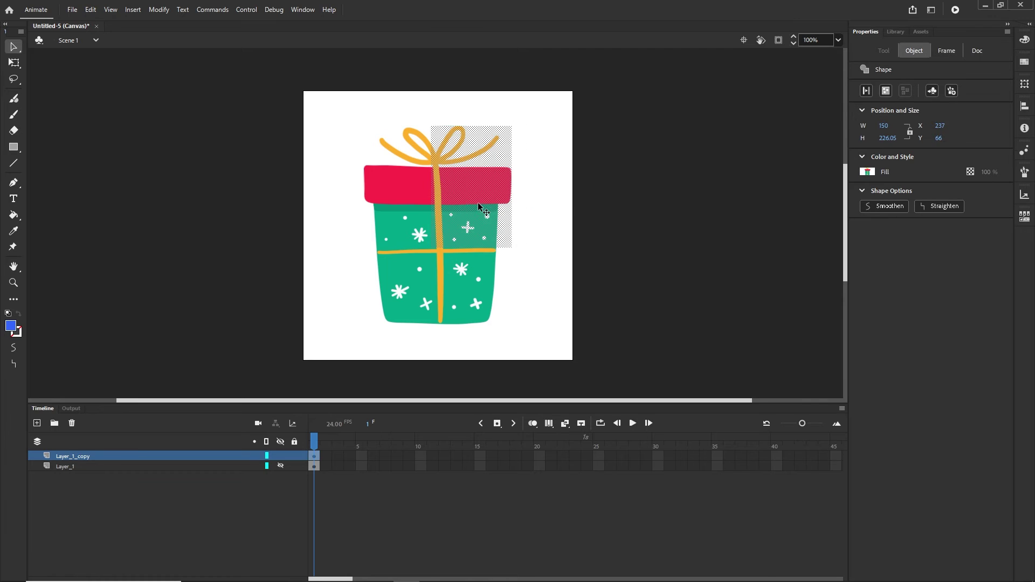
pyautogui.moveTo(481, 208); pyautogui.dragTo(554, 172)
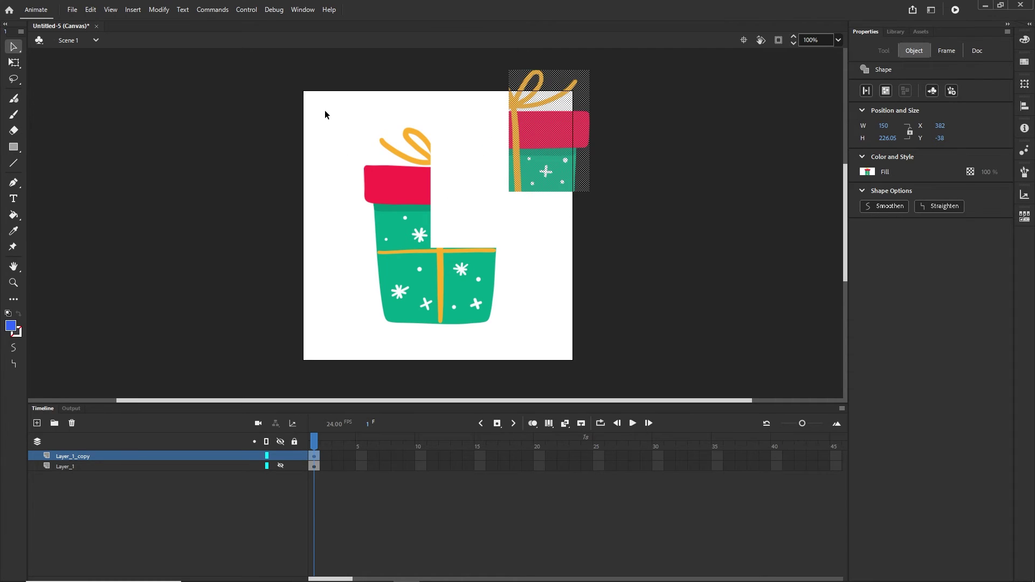
pyautogui.moveTo(325, 114)
pyautogui.mouseDown()
pyautogui.moveTo(457, 242)
pyautogui.moveTo(366, 193)
pyautogui.mouseUp()
pyautogui.hotkey('ctrl', 'z')
pyautogui.hotkey('ctrl', 'z')
pyautogui.hotkey('ctrl', 'z')
pyautogui.click(548, 215)
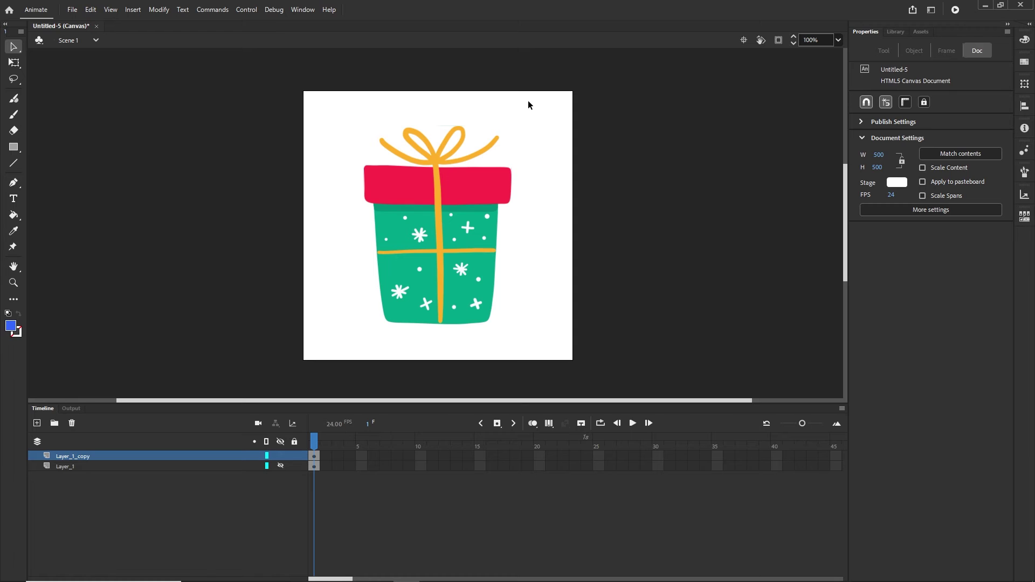
# - Split the present shape into four pieces, moving the upper-right to about X 369, Y 0, upper-left to X 16, Y 34, and lower-right to X 358, Y 311
pyautogui.moveTo(532, 101); pyautogui.dragTo(530, 195)
pyautogui.moveTo(458, 106); pyautogui.dragTo(325, 225)
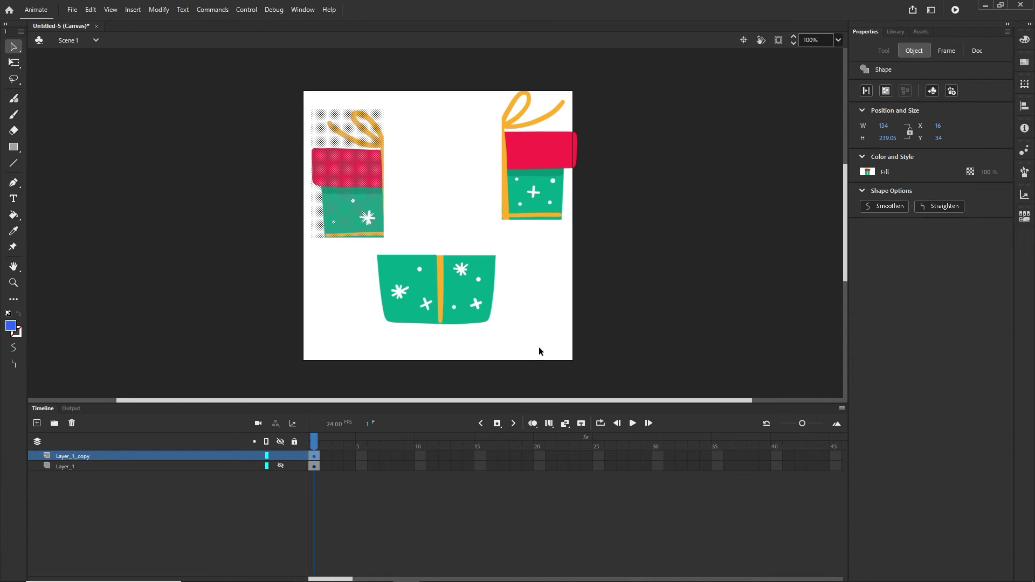
pyautogui.click(522, 312)
pyautogui.moveTo(518, 241); pyautogui.dragTo(523, 311)
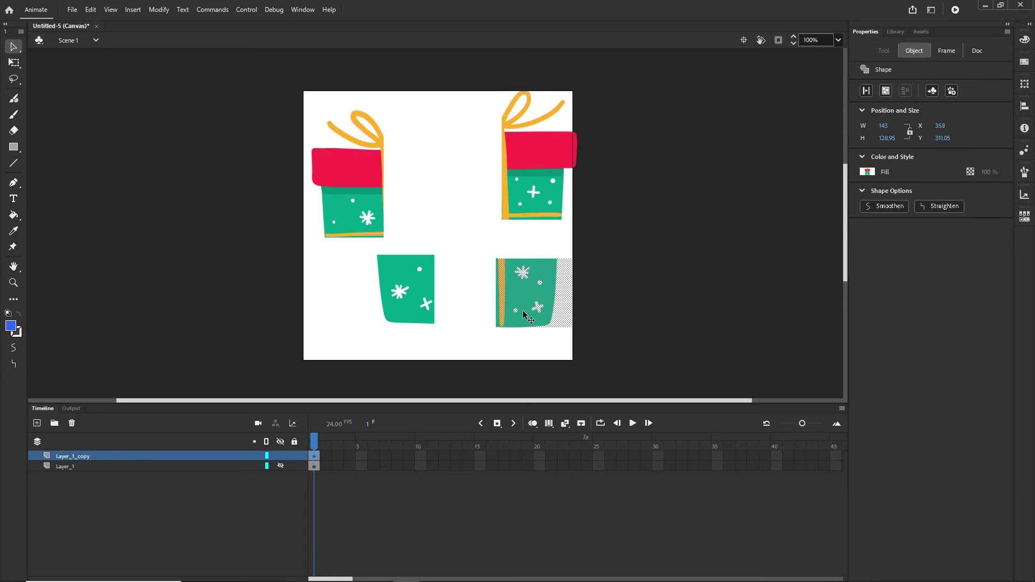
pyautogui.click(418, 297)
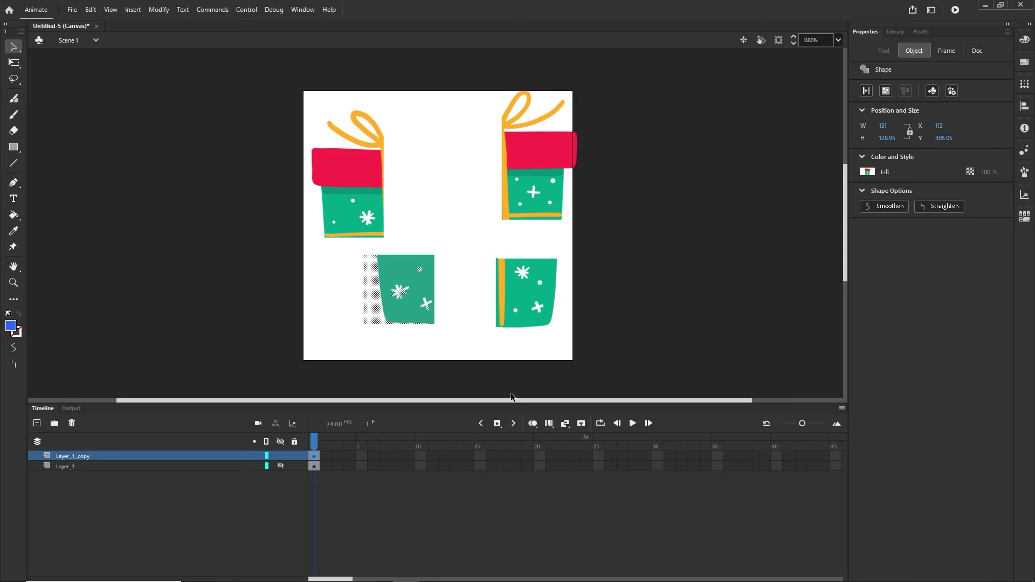
pyautogui.click(469, 313)
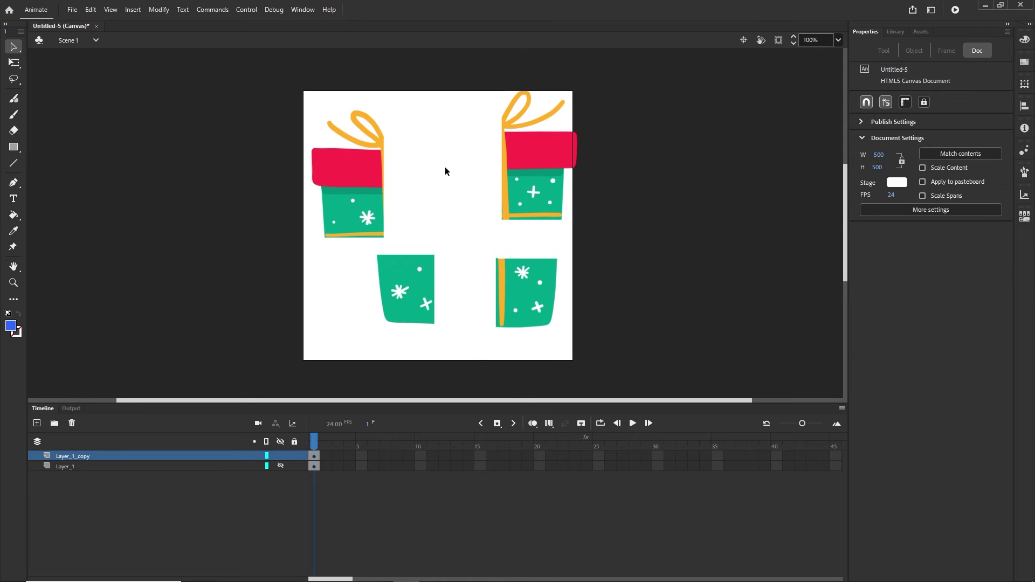
# - Convert the upper-left piece of the present to a Movie Clip symbol with the default name
pyautogui.moveTo(413, 94); pyautogui.dragTo(304, 243)
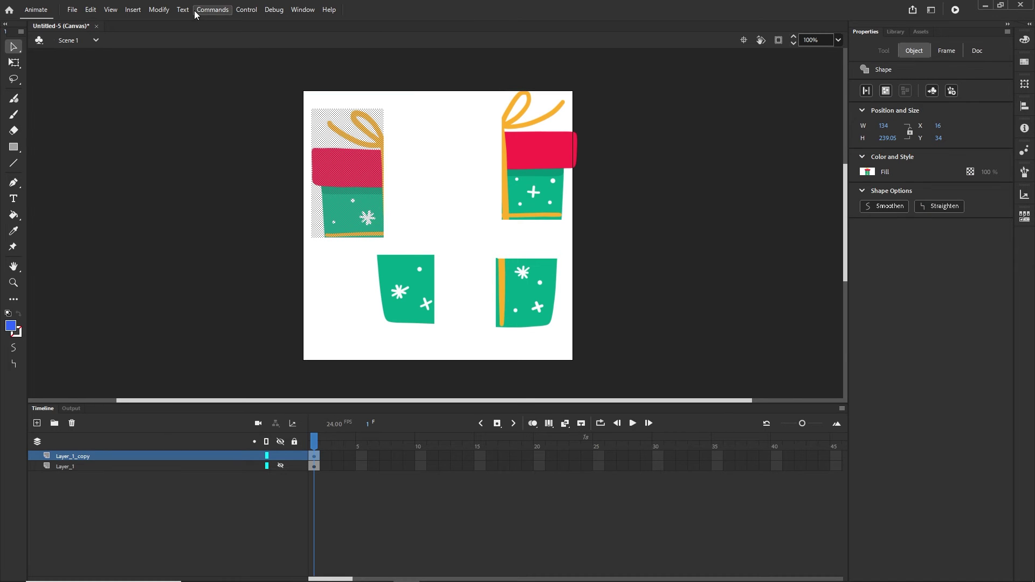
pyautogui.click(405, 199)
pyautogui.moveTo(405, 100); pyautogui.dragTo(297, 249)
pyautogui.click(160, 11)
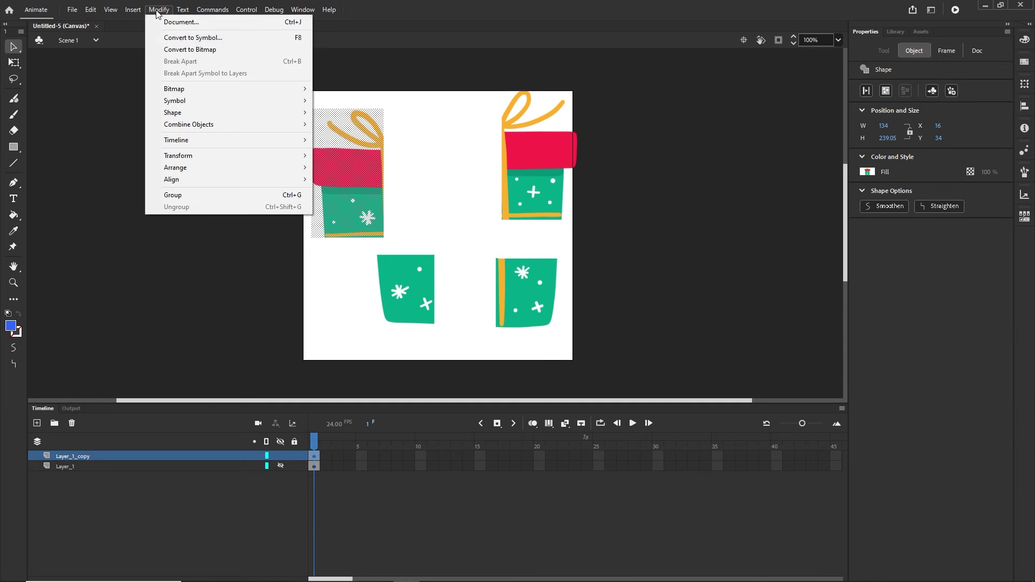
pyautogui.click(200, 42)
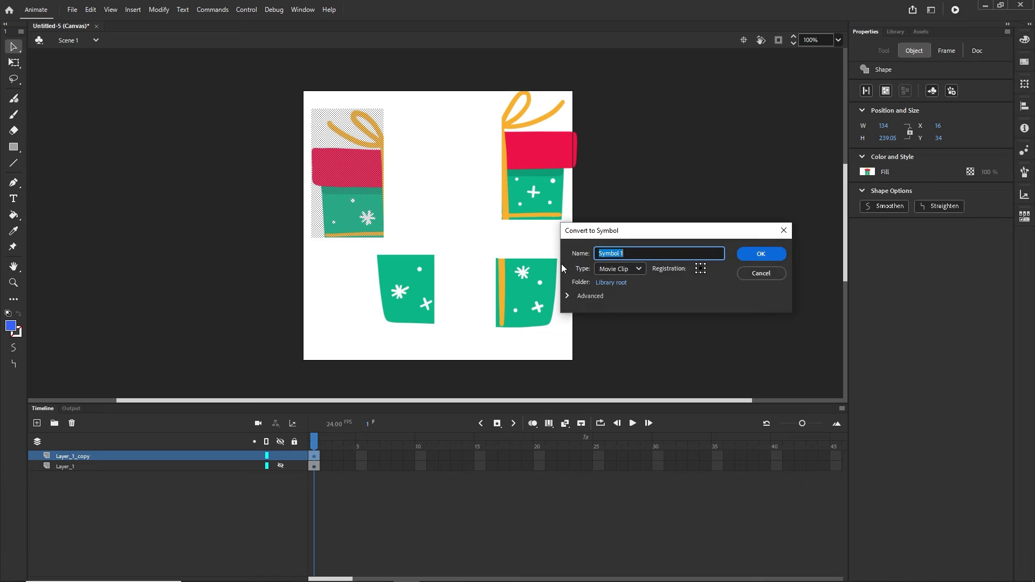
pyautogui.click(760, 254)
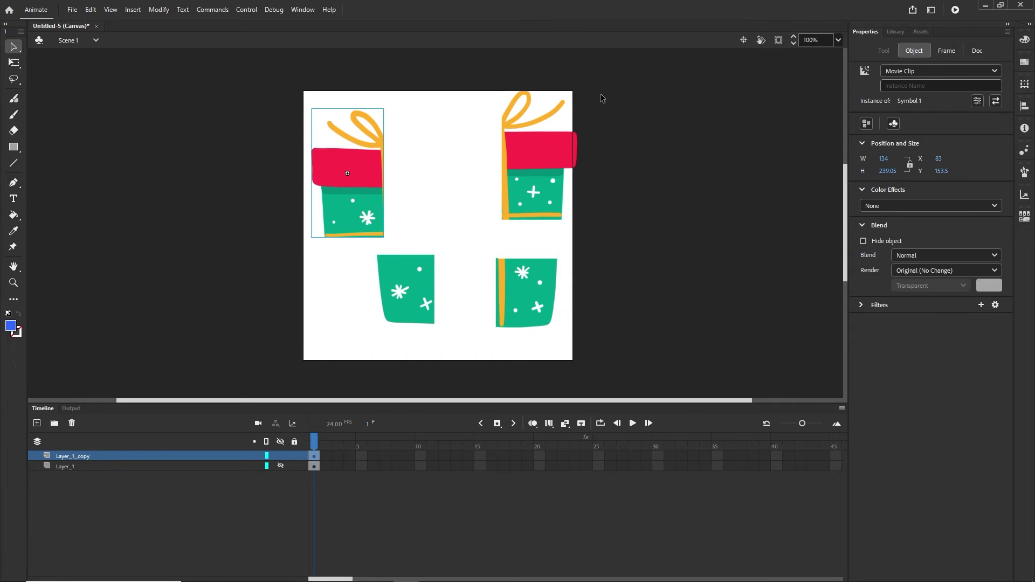
# - Convert the upper-right, lower-right and lower-left pieces of the present to separate Movie Clip symbols with default names
pyautogui.moveTo(604, 81); pyautogui.dragTo(479, 226)
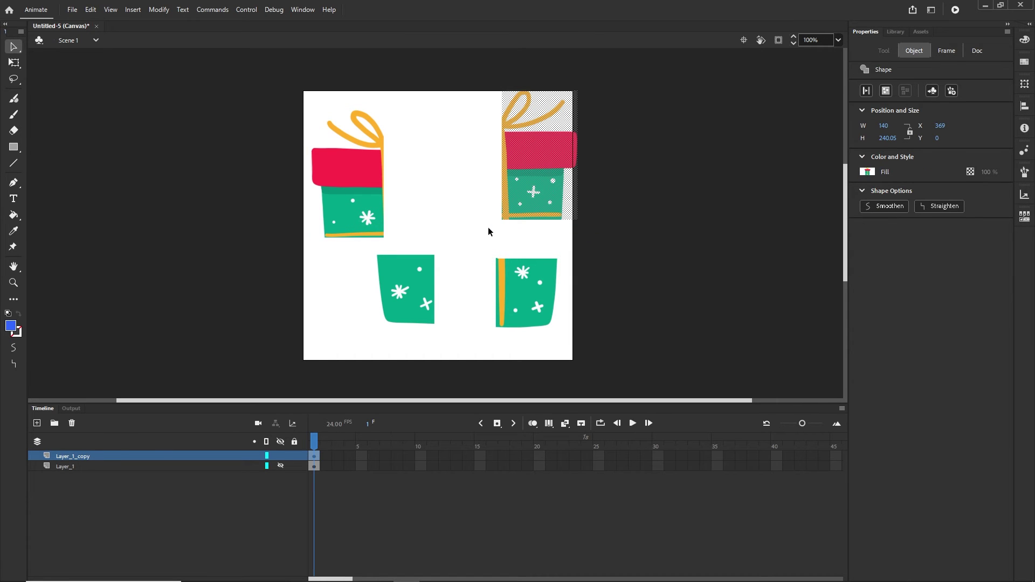
pyautogui.press('F8')
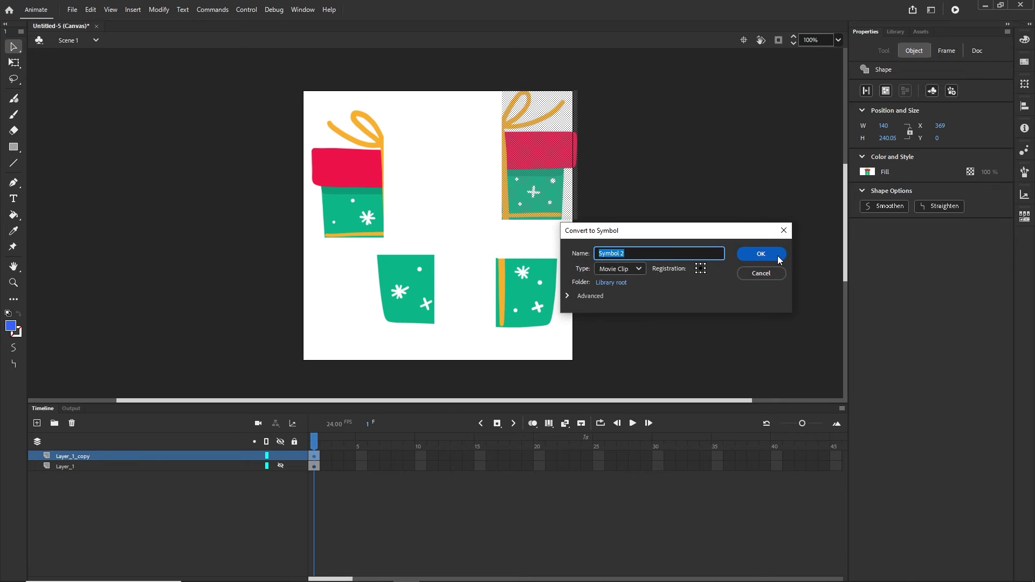
pyautogui.click(757, 254)
pyautogui.moveTo(568, 244); pyautogui.dragTo(482, 337)
pyautogui.press('F8')
pyautogui.click(770, 254)
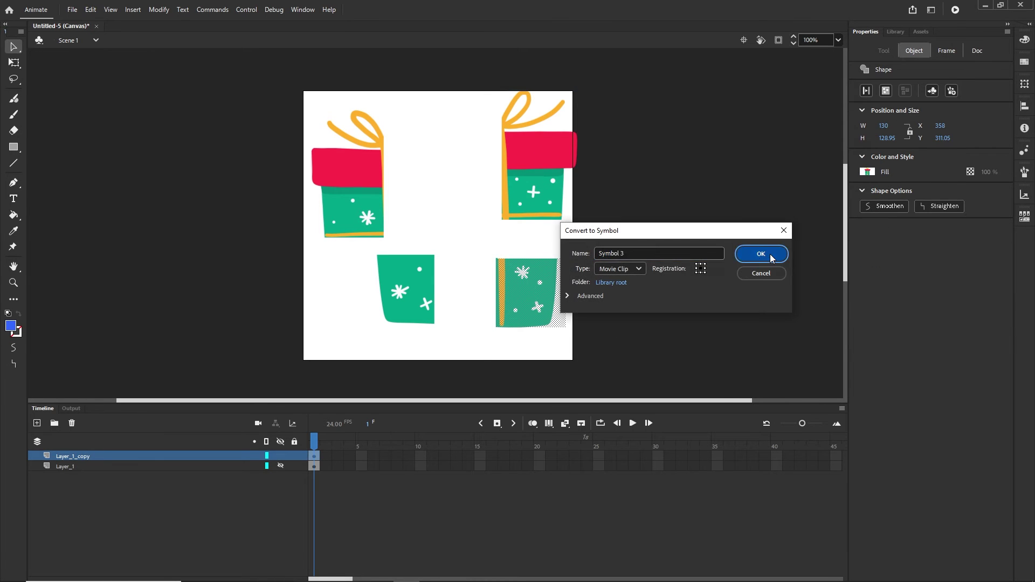
pyautogui.moveTo(436, 269); pyautogui.dragTo(365, 339)
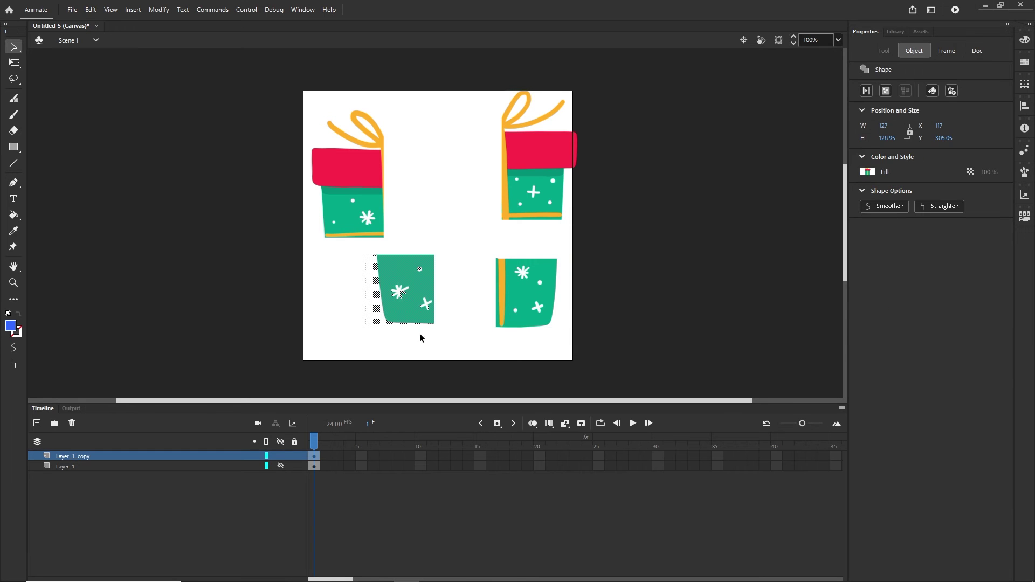
pyautogui.press('F8')
pyautogui.click(761, 257)
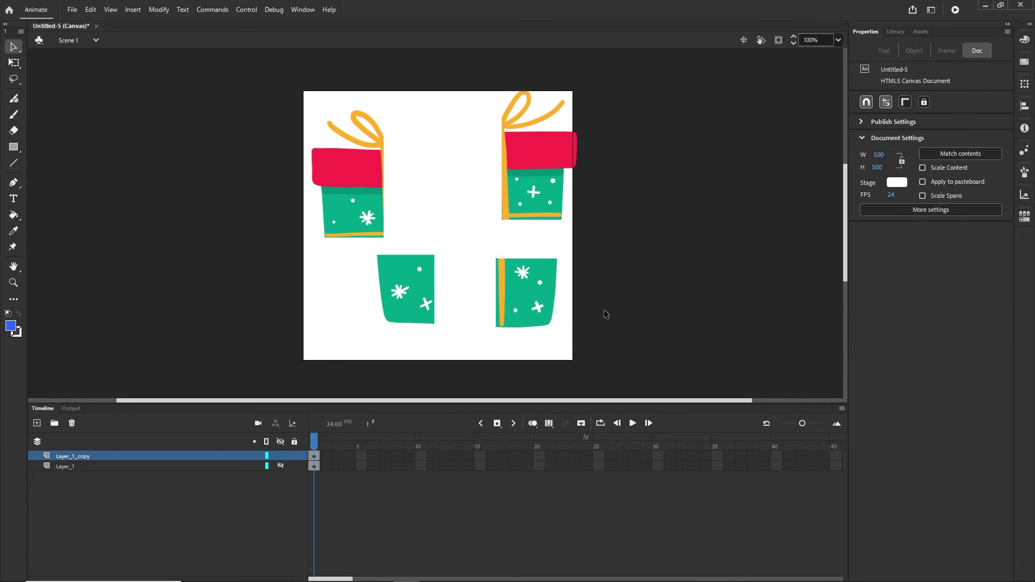
# - Nudge the lower-right piece against the lower-left piece, to about X 310, Y 368.5
pyautogui.click(516, 297)
pyautogui.hotkey('shift', 'Left')
pyautogui.hotkey('shift', 'Left')
pyautogui.hotkey('shift', 'Left')
pyautogui.hotkey('shift', 'Left')
pyautogui.hotkey('shift', 'Left')
pyautogui.hotkey('shift', 'Left')
pyautogui.hotkey('shift', 'Left')
pyautogui.hotkey('shift', 'Left')
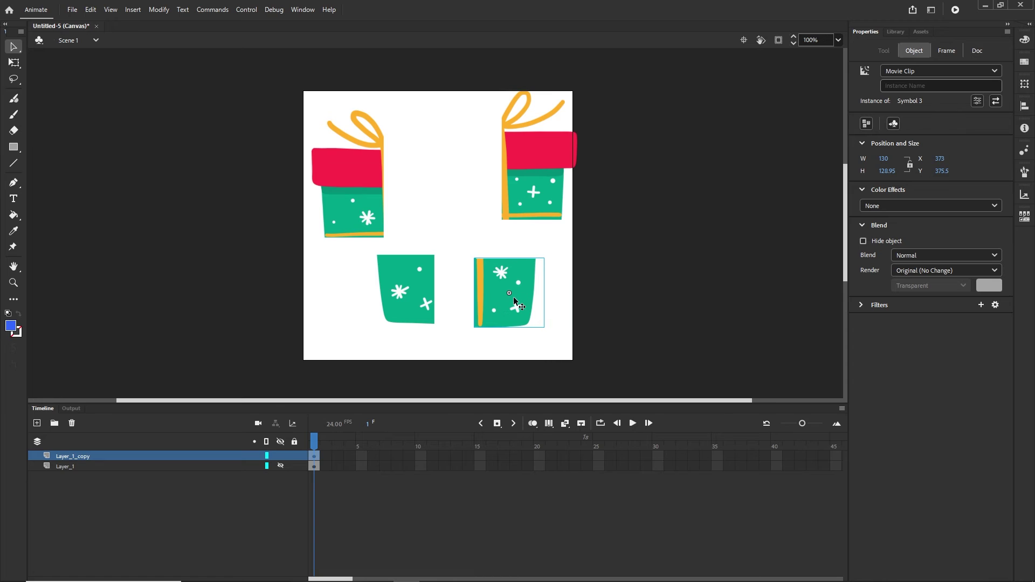
pyautogui.hotkey('shift', 'Up')
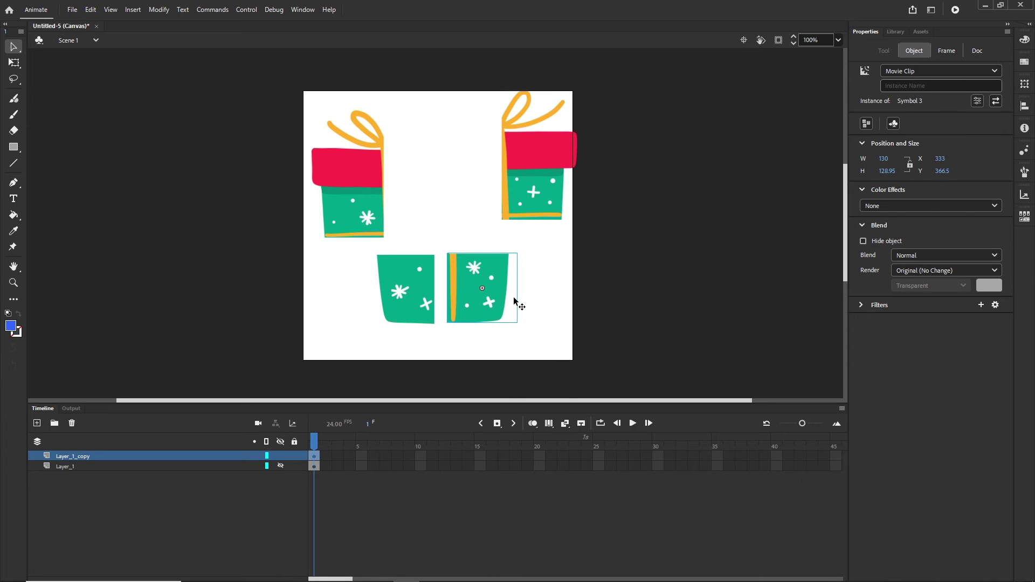
pyautogui.press('Down')
pyautogui.press('Down')
pyautogui.press('Down')
pyautogui.press('Left')
pyautogui.press('Left')
pyautogui.press('Left')
pyautogui.hotkey('shift', 'Left')
pyautogui.press('Left')
pyautogui.press('Left')
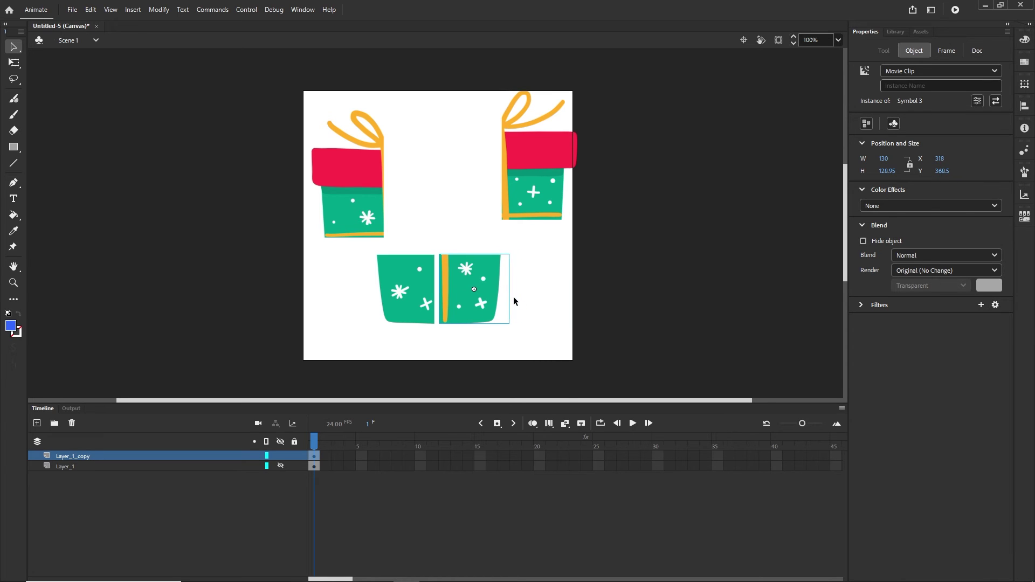
pyautogui.press('Left')
pyautogui.press('Left')
pyautogui.press('Left')
pyautogui.press('Left')
pyautogui.press('Left')
pyautogui.press('Left')
pyautogui.press('Left')
pyautogui.press('Left')
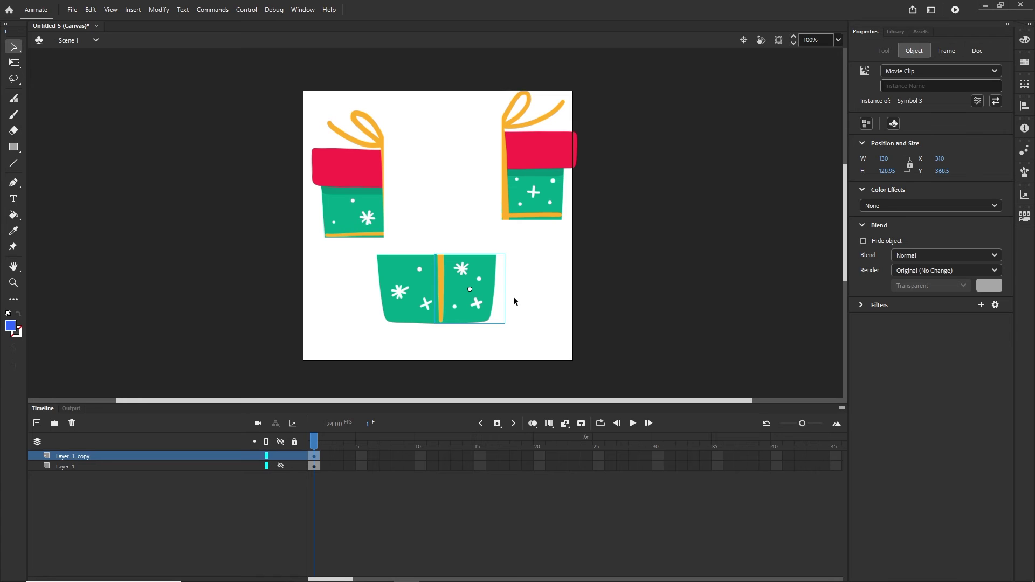
pyautogui.press('Left')
# - Move the upper-left piece onto the lower-left piece, to about X 179, Y 188.5, and deselect it
pyautogui.moveTo(356, 207); pyautogui.dragTo(407, 215)
pyautogui.hotkey('shift', 'Down')
pyautogui.hotkey('shift', 'Down')
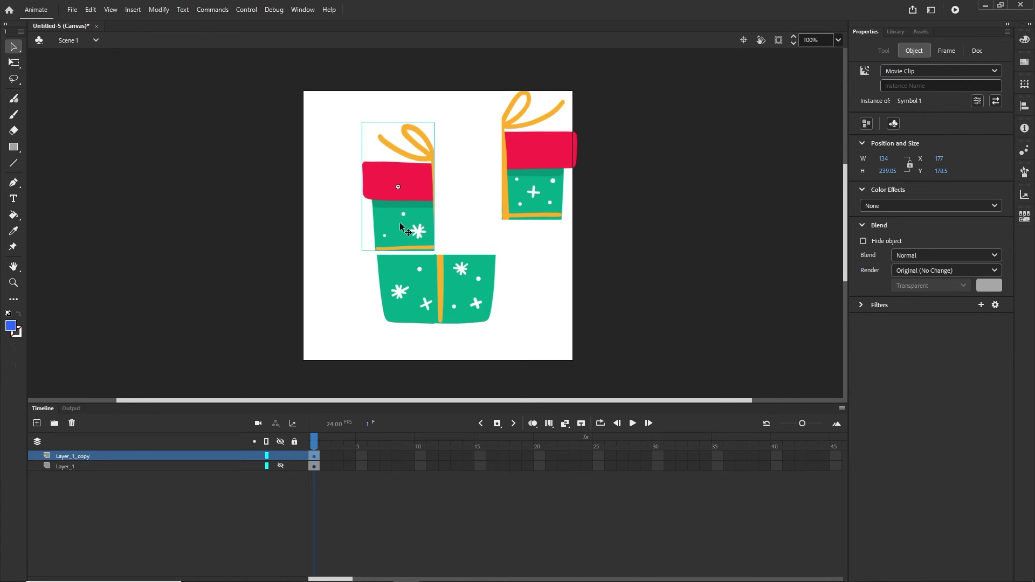
pyautogui.press('Right')
pyautogui.press('Right')
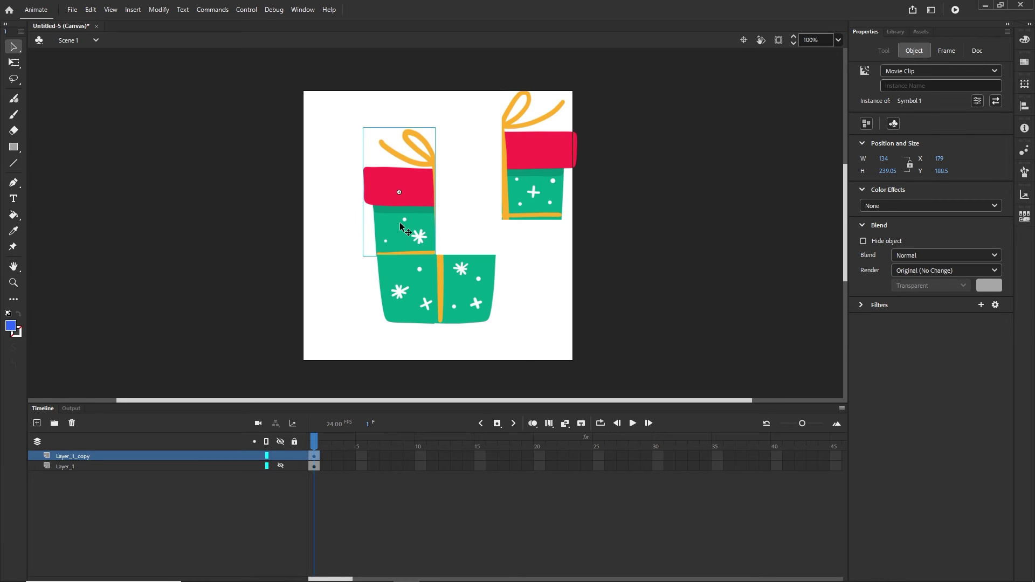
pyautogui.click(562, 273)
# - Nudge the upper-right piece into place to complete the present, at about X 318, Y 185
pyautogui.moveTo(560, 211); pyautogui.dragTo(543, 210)
pyautogui.hotkey('shift', 'Left')
pyautogui.hotkey('shift', 'Left')
pyautogui.hotkey('shift', 'Left')
pyautogui.hotkey('shift', 'Left')
pyautogui.hotkey('shift', 'Left')
pyautogui.hotkey('shift', 'Left')
pyautogui.hotkey('shift', 'Left')
pyautogui.hotkey('shift', 'Left')
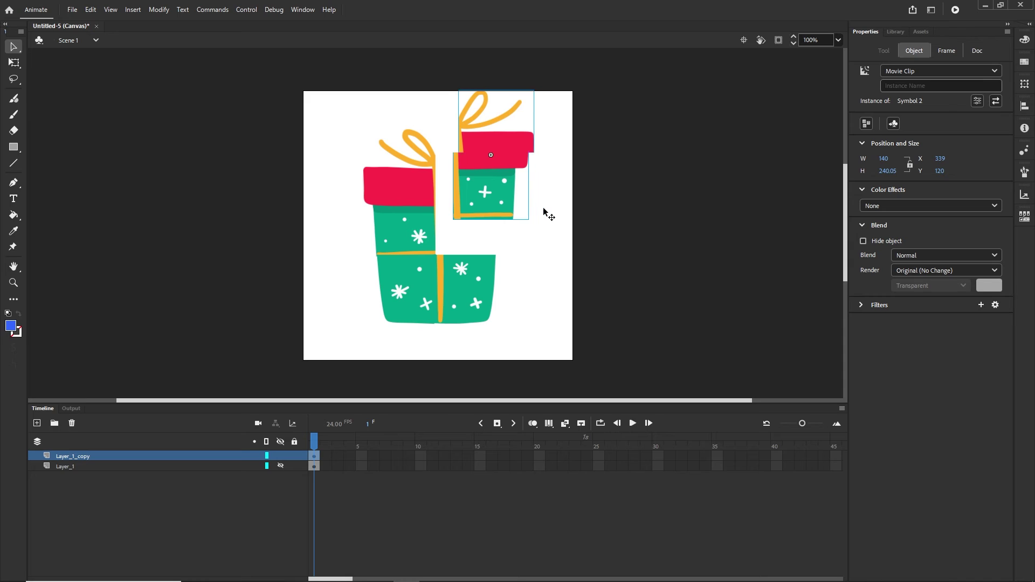
pyautogui.hotkey('shift', 'Down')
pyautogui.hotkey('shift', 'Down')
pyautogui.hotkey('shift', 'Down')
pyautogui.hotkey('shift', 'Down')
pyautogui.hotkey('shift', 'Left')
pyautogui.press('Left')
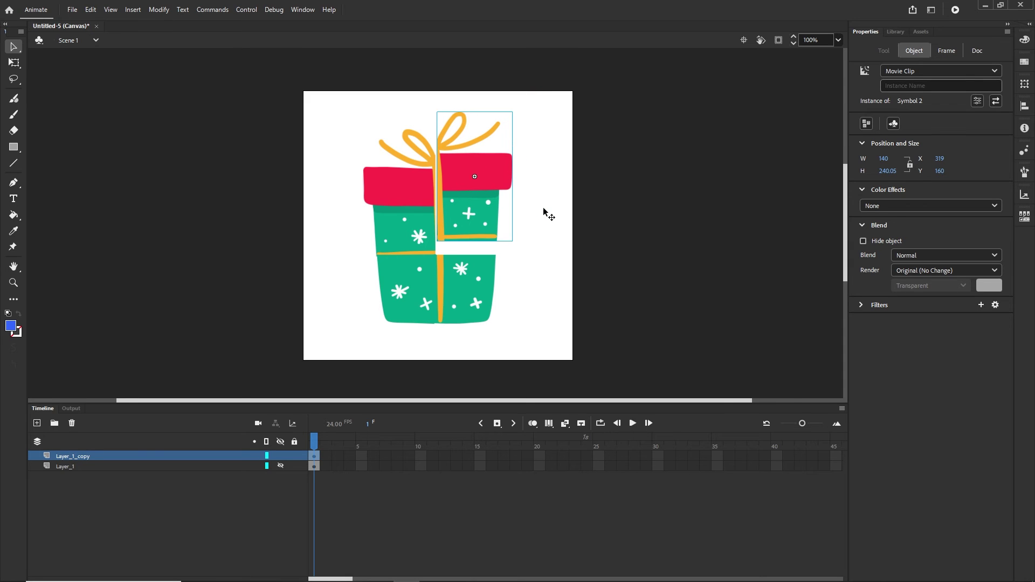
pyautogui.hotkey('shift', 'Down')
pyautogui.hotkey('shift', 'Down')
pyautogui.press('Down')
pyautogui.press('Down')
pyautogui.press('Down')
pyautogui.press('Down')
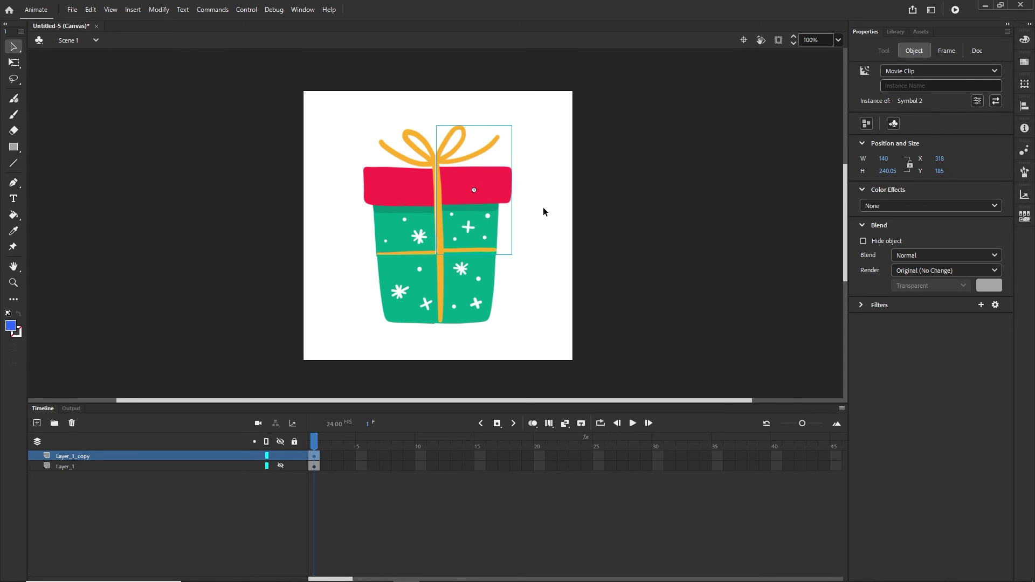
# - Nudge the upper-right piece one pixel left and two down, set the upper-left piece at X 180, Y 188.5, and deselect
pyautogui.press('Left')
pyautogui.press('Down')
pyautogui.press('Down')
pyautogui.click(566, 232)
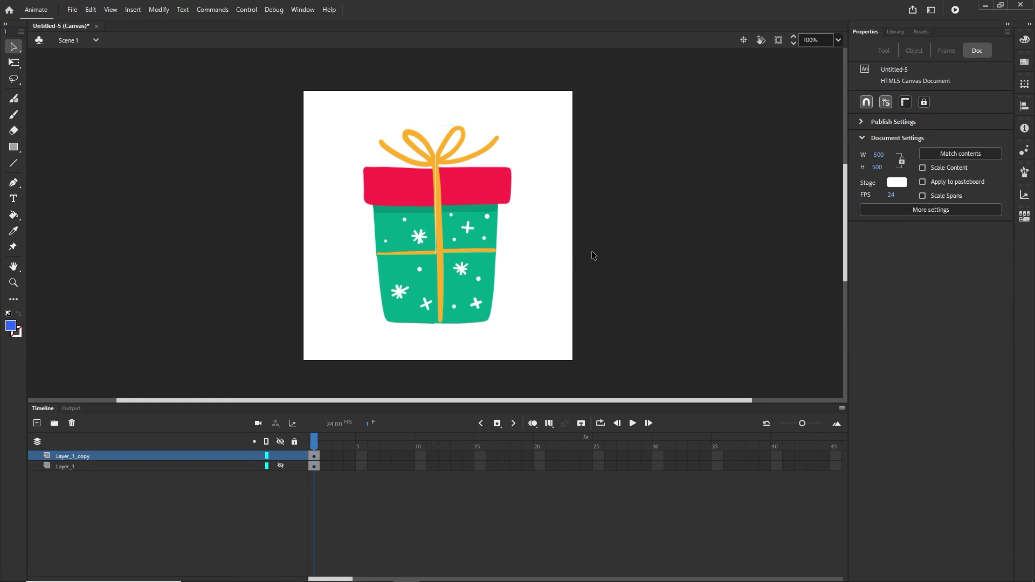
pyautogui.click(401, 239)
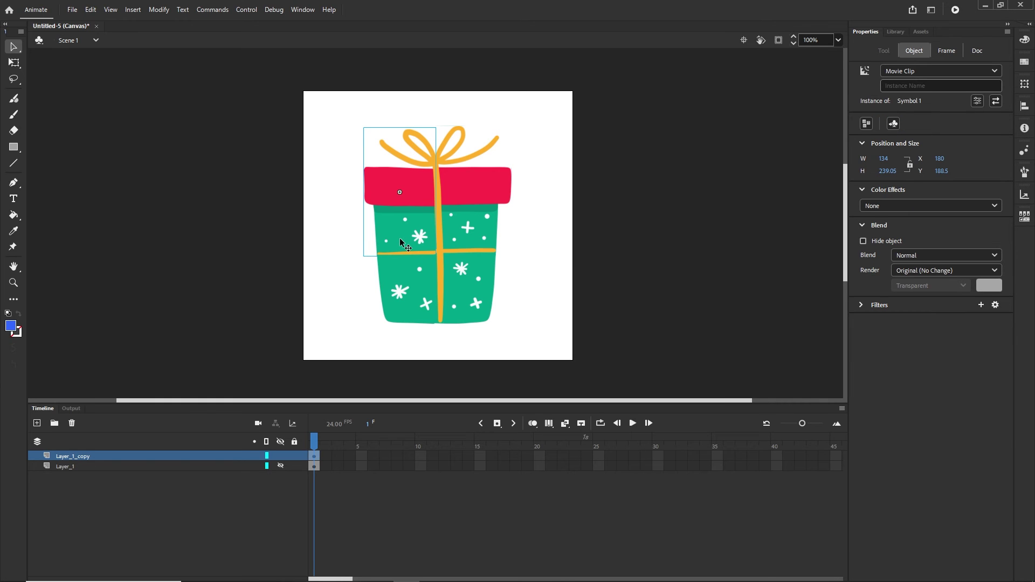
pyautogui.click(667, 305)
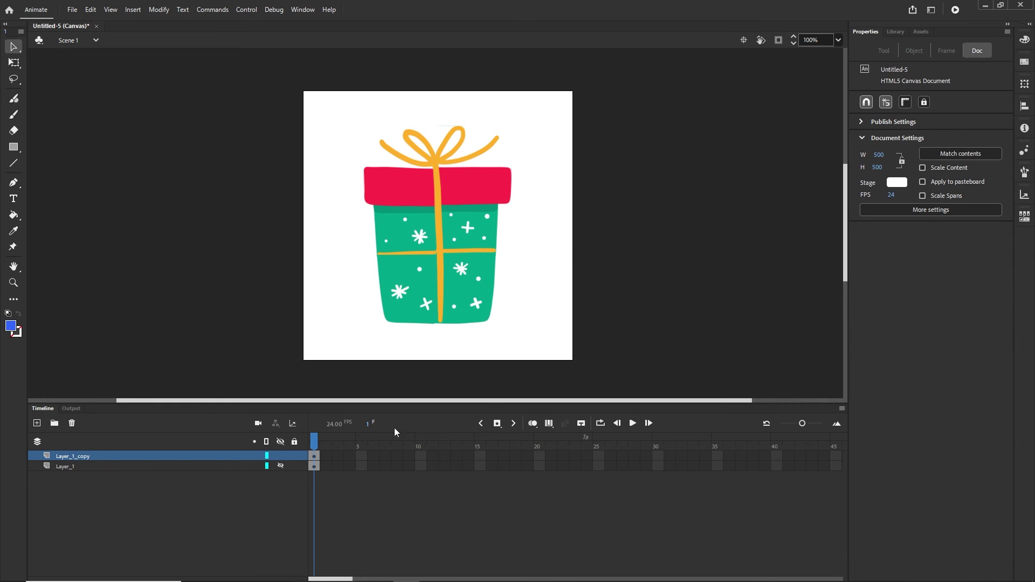
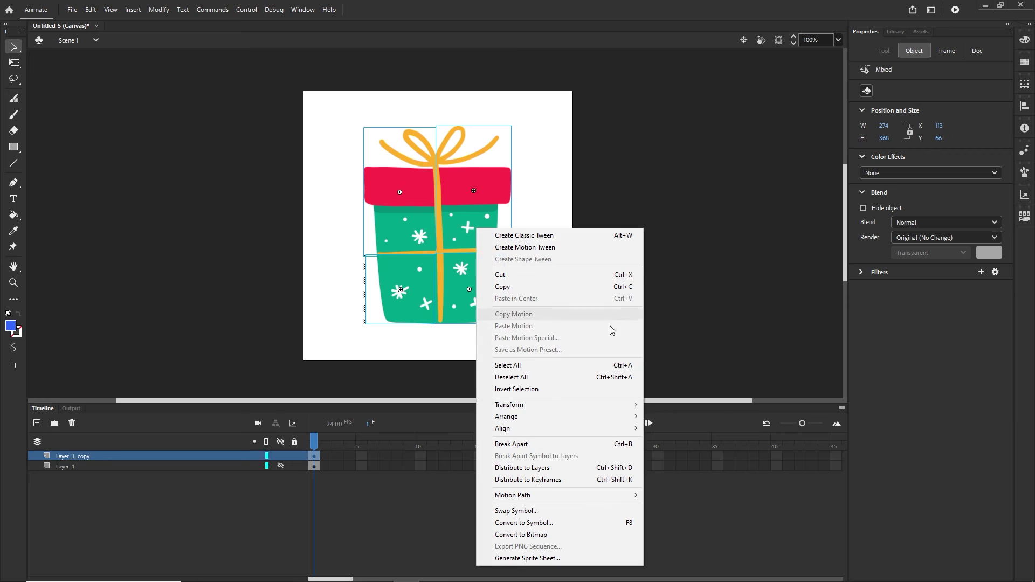
# - Distribute the four present pieces to separate layers and delete the leftover Layer_1_copy layer
pyautogui.click(533, 469)
pyautogui.click(571, 386)
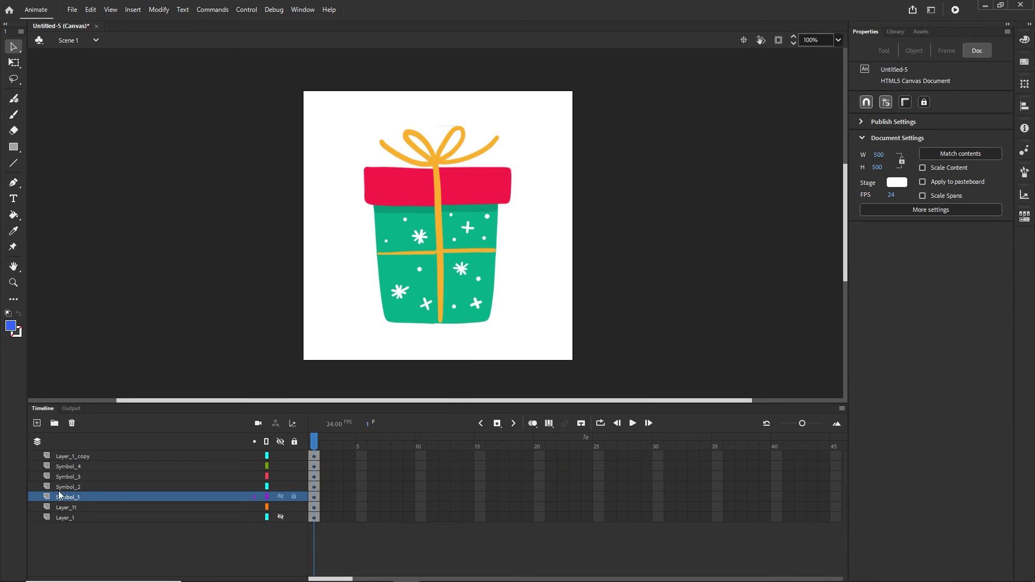
pyautogui.click(89, 456)
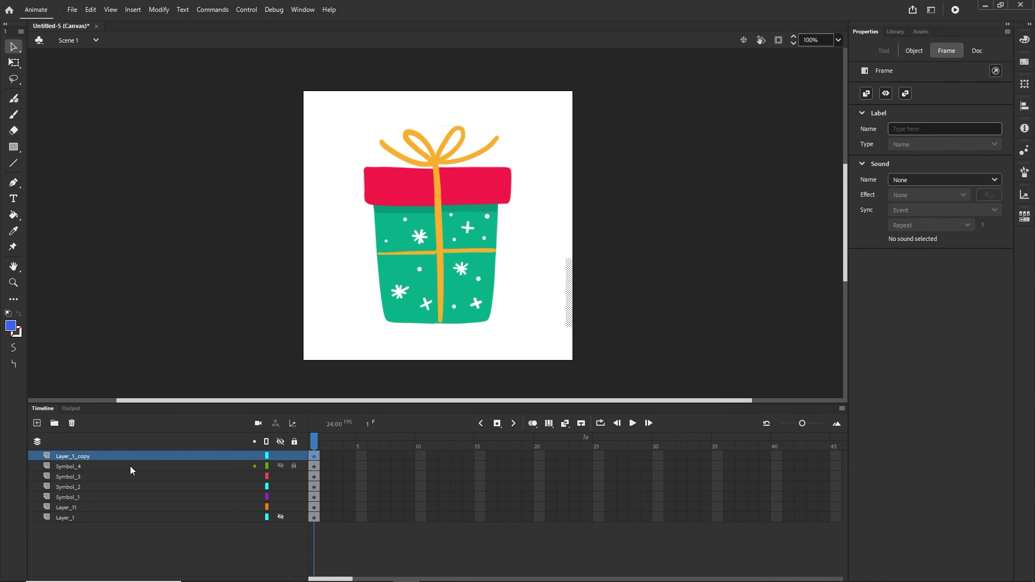
pyautogui.click(58, 468)
pyautogui.click(69, 456)
pyautogui.click(71, 422)
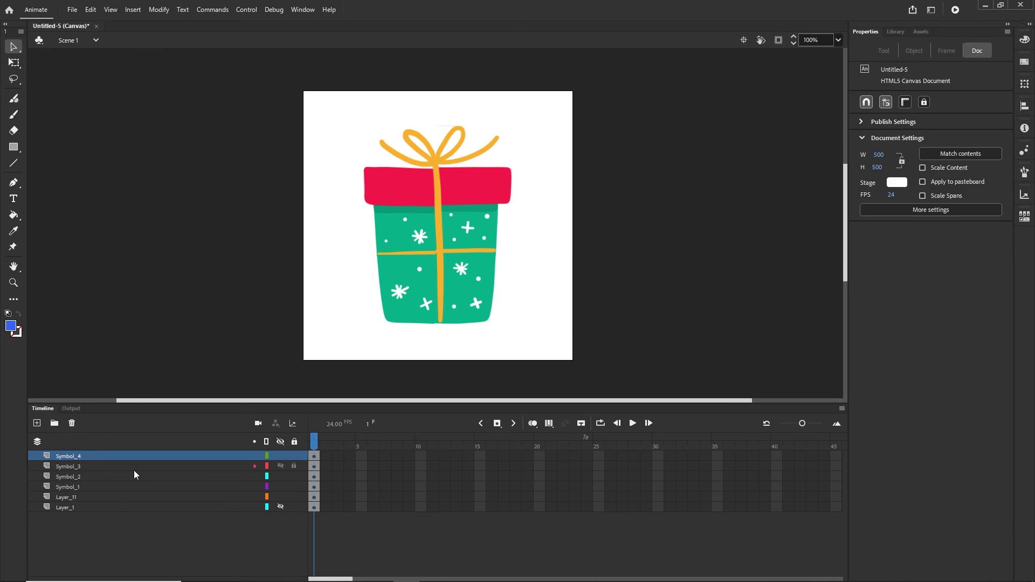
# - Check which content each layer holds, hiding Symbol_4, Symbol_3, Symbol_2 and Symbol_1 one by one
pyautogui.click(70, 466)
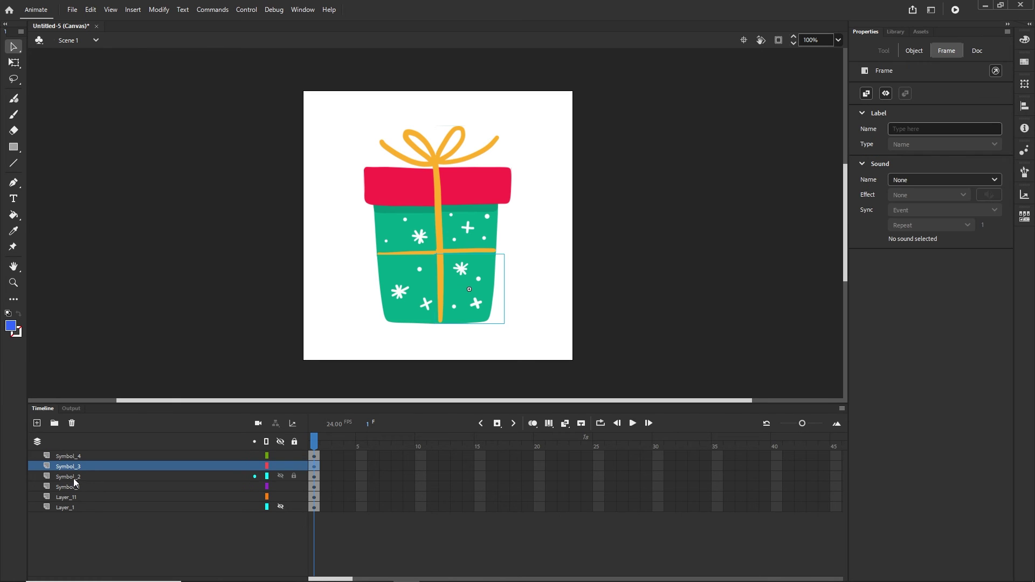
pyautogui.click(73, 477)
pyautogui.click(73, 495)
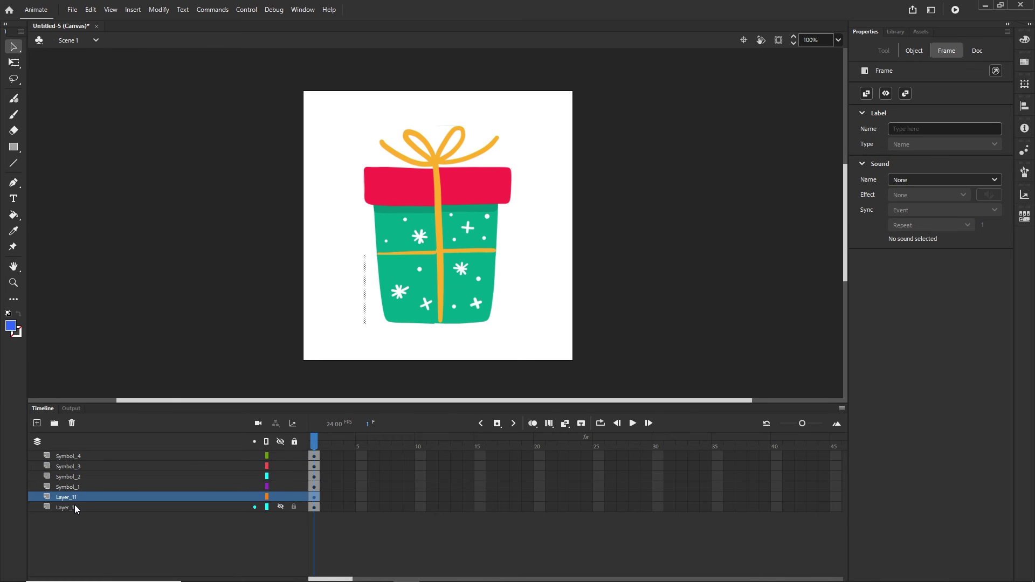
pyautogui.click(281, 455)
pyautogui.rightClick(281, 455)
pyautogui.press('Escape')
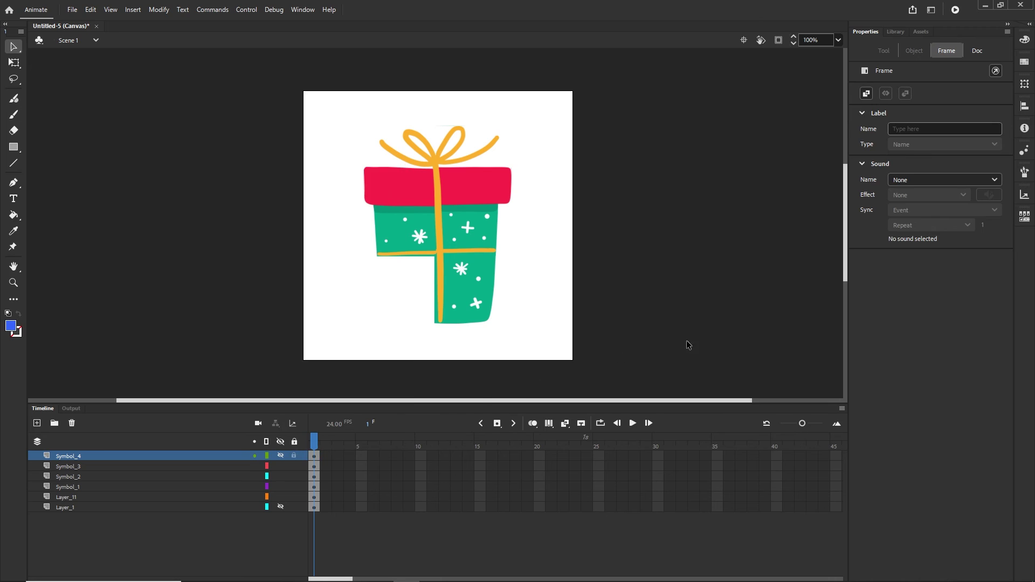
pyautogui.click(688, 346)
pyautogui.click(282, 466)
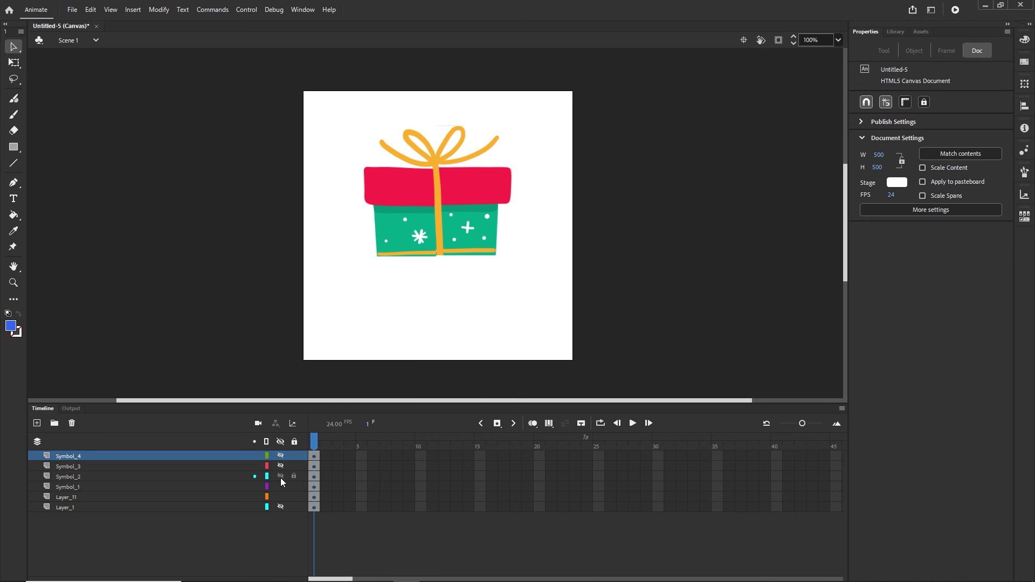
pyautogui.click(281, 476)
pyautogui.click(281, 487)
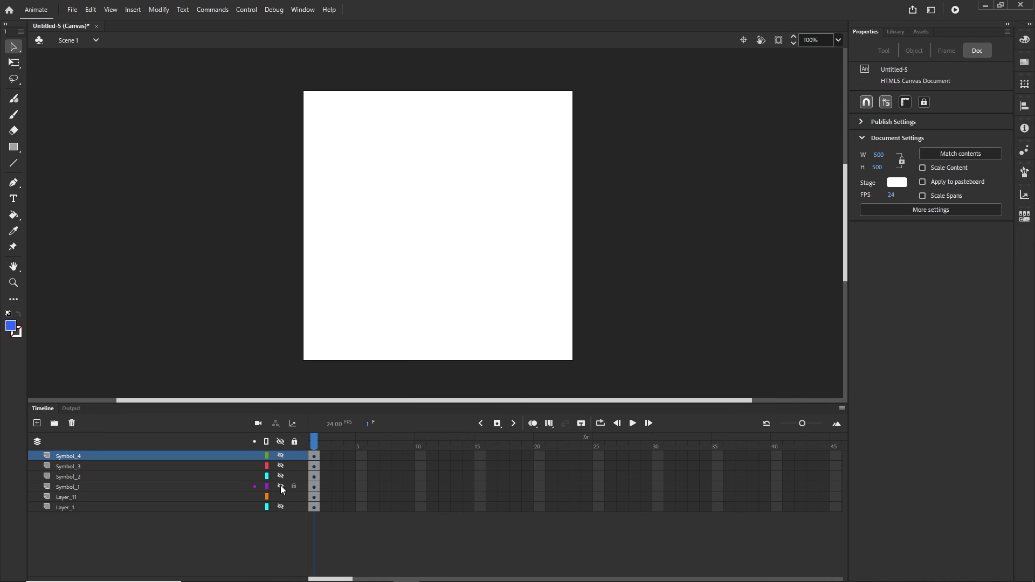
# - Compare the contents of Layer_11 and Layer_1 by toggling their visibility, and delete the leftover Layer_11
pyautogui.click(82, 497)
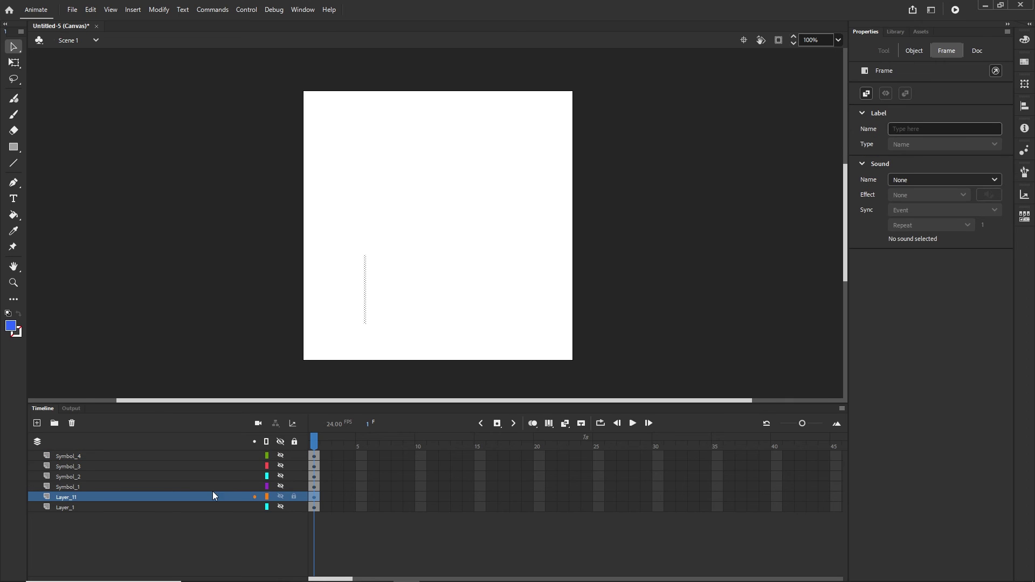
pyautogui.click(280, 507)
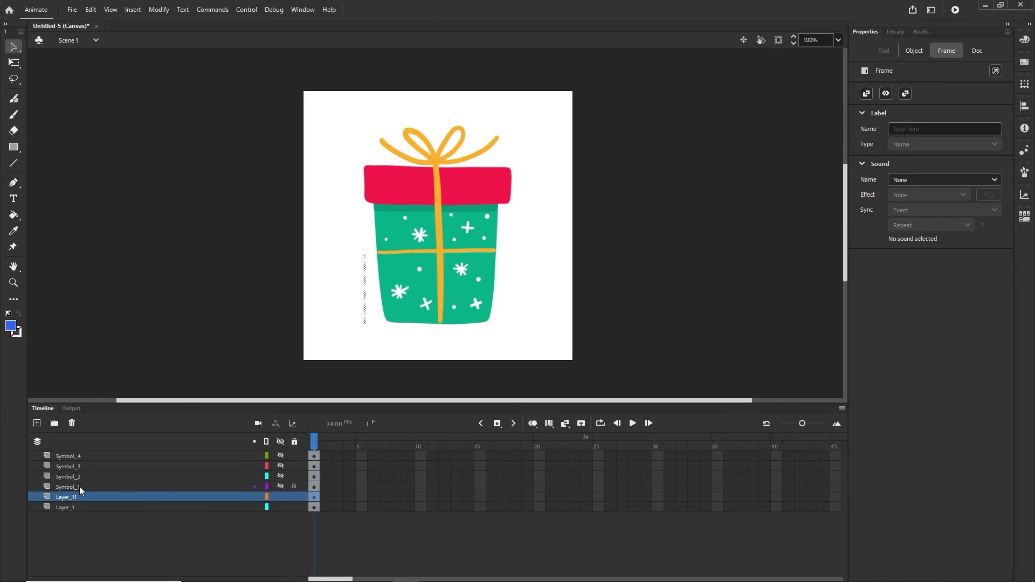
pyautogui.click(281, 496)
pyautogui.click(280, 507)
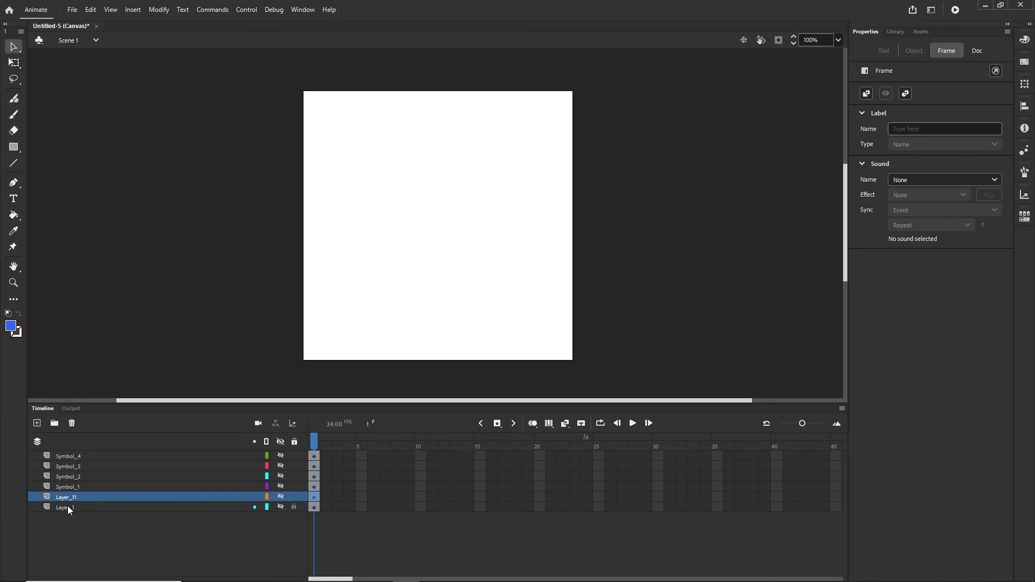
pyautogui.click(67, 506)
pyautogui.click(66, 499)
pyautogui.click(72, 423)
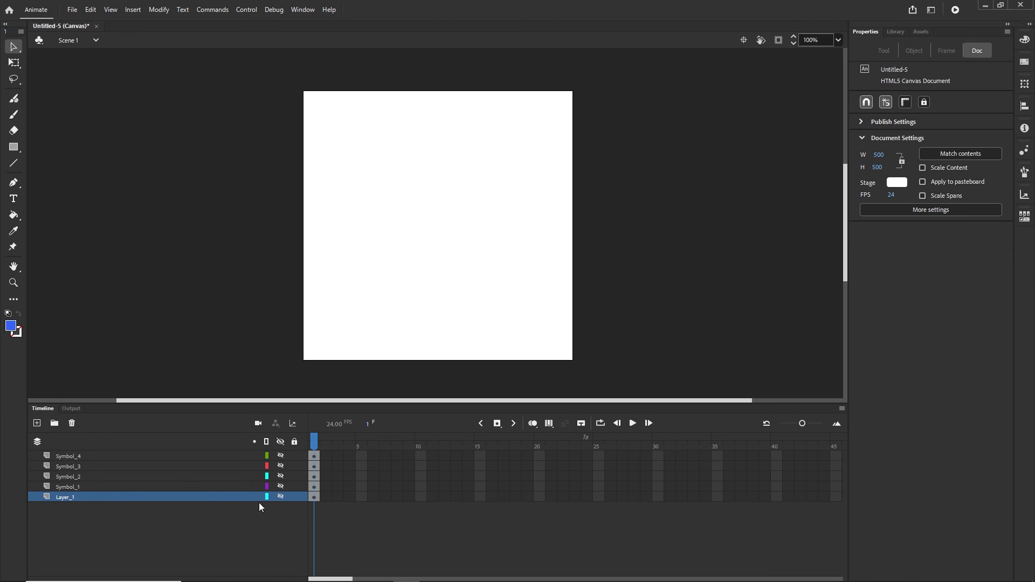
# - Briefly show Layer_1 to view the original image, hide it again, and make all four Symbol layers visible
pyautogui.click(281, 496)
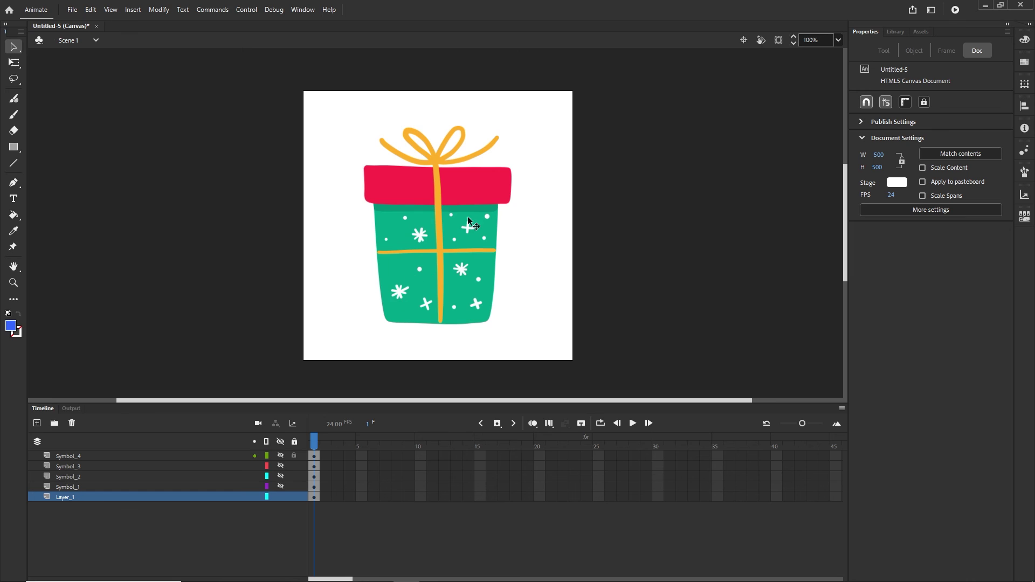
pyautogui.click(281, 497)
pyautogui.click(281, 486)
pyautogui.click(280, 476)
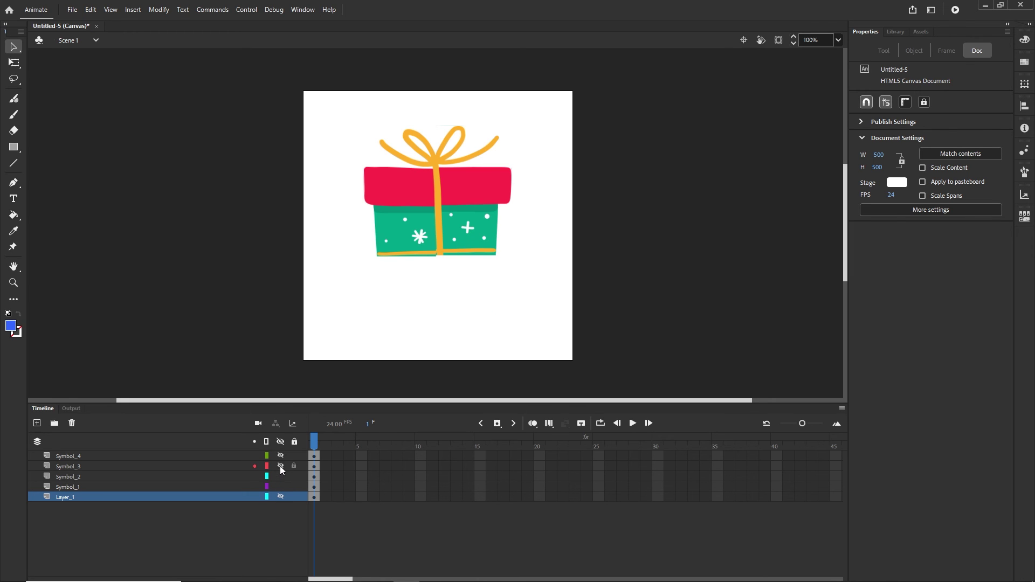
pyautogui.click(280, 466)
pyautogui.click(280, 456)
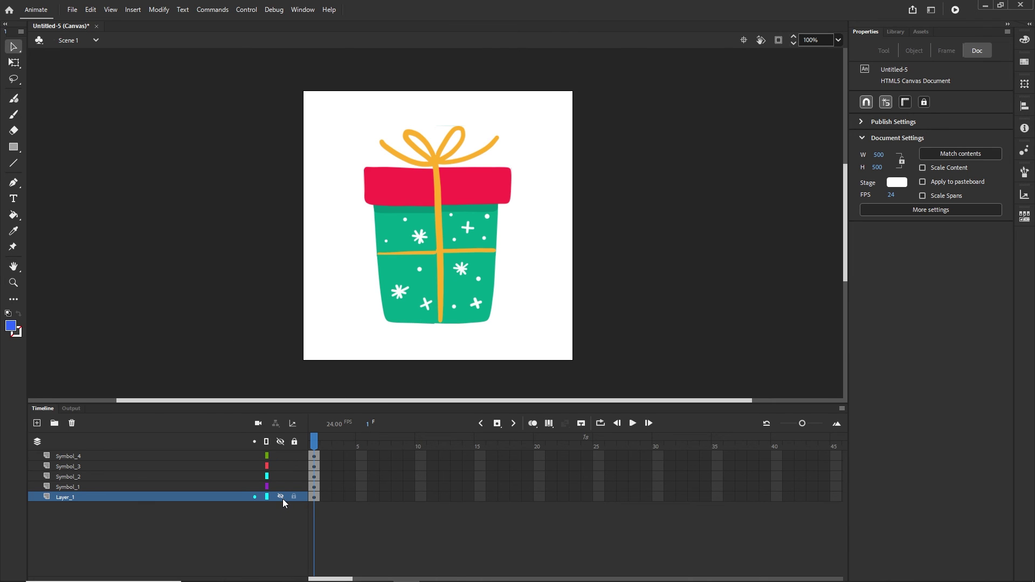
# - Rename Layer_1 to "original" and extend its frames to frame 20
pyautogui.doubleClick(63, 496)
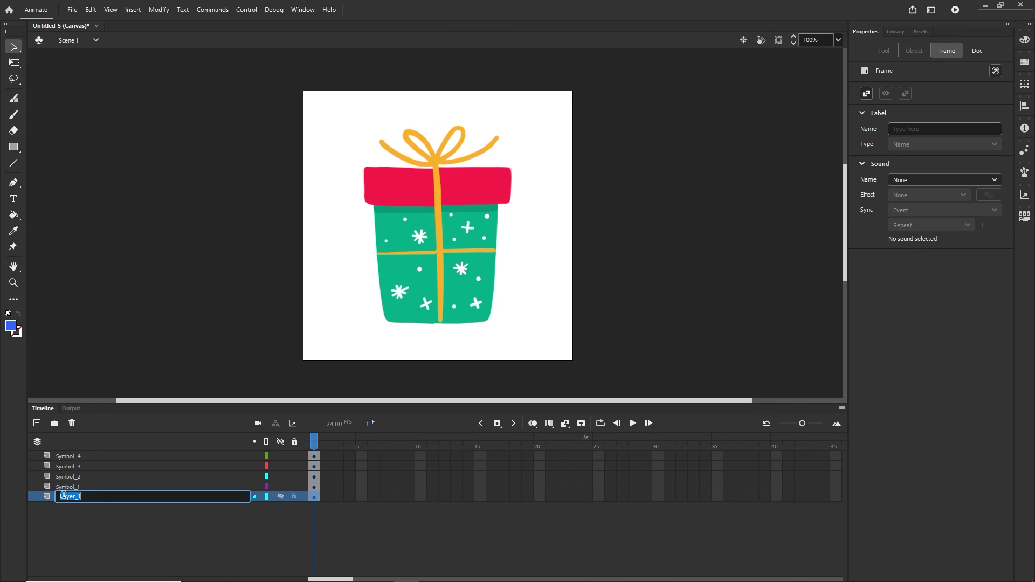
pyautogui.write('original')
pyautogui.click(105, 552)
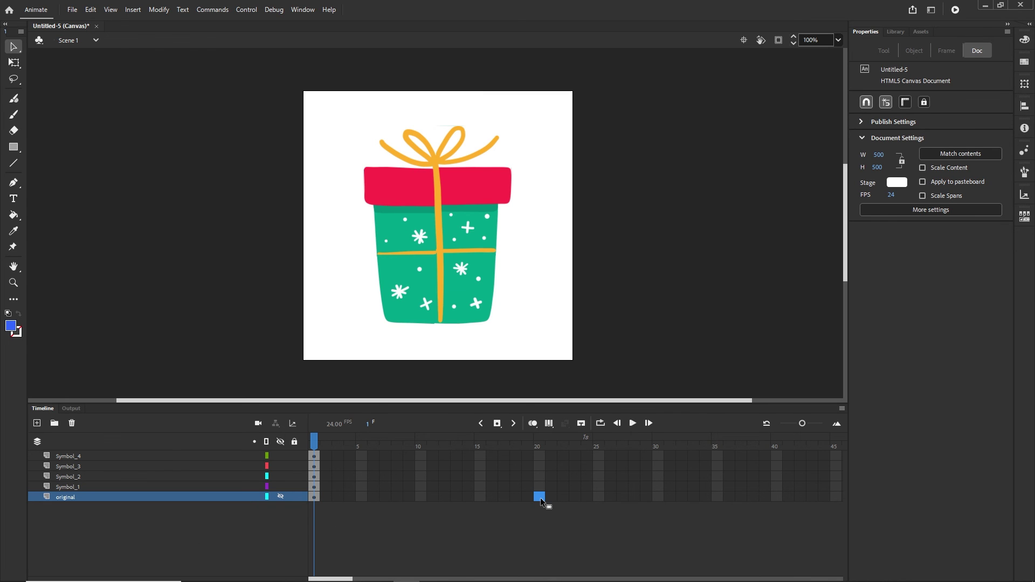
pyautogui.press('F5')
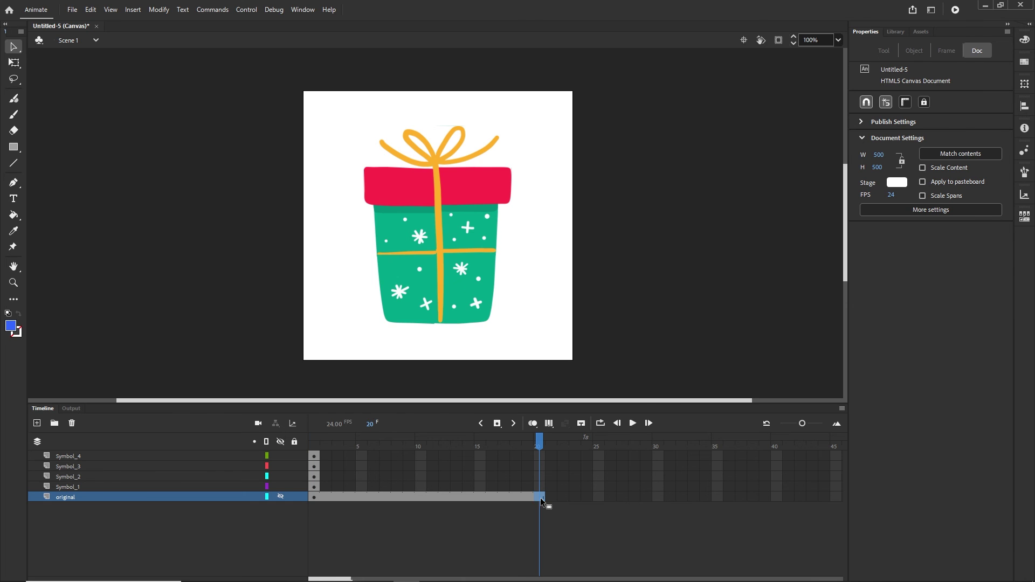
pyautogui.rightClick(540, 498)
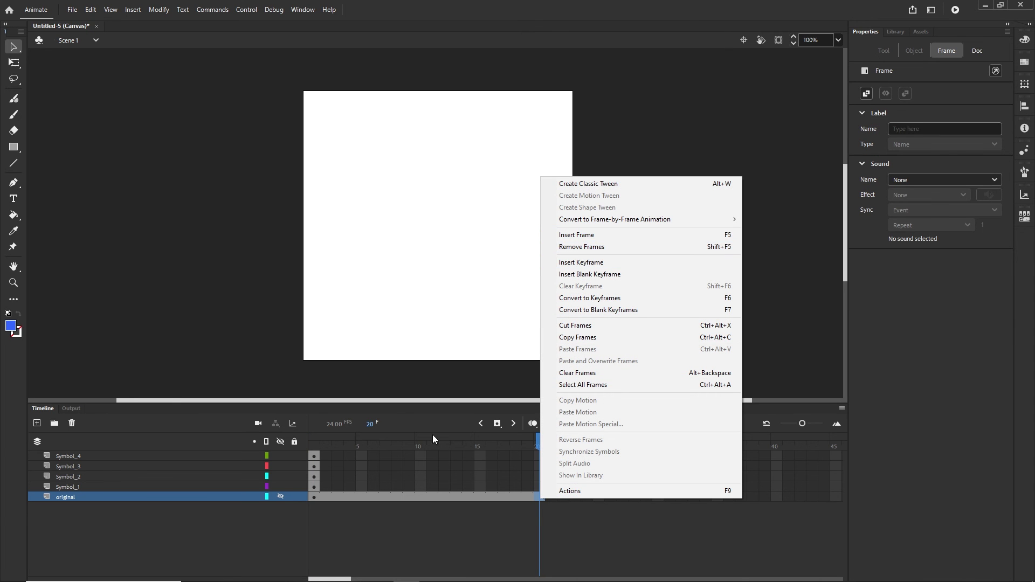
pyautogui.click(371, 546)
# - Move the first keyframes of the four Symbol layers to frame 21 and insert keyframes on them at frame 36
pyautogui.moveTo(314, 487); pyautogui.dragTo(551, 456)
pyautogui.click(581, 512)
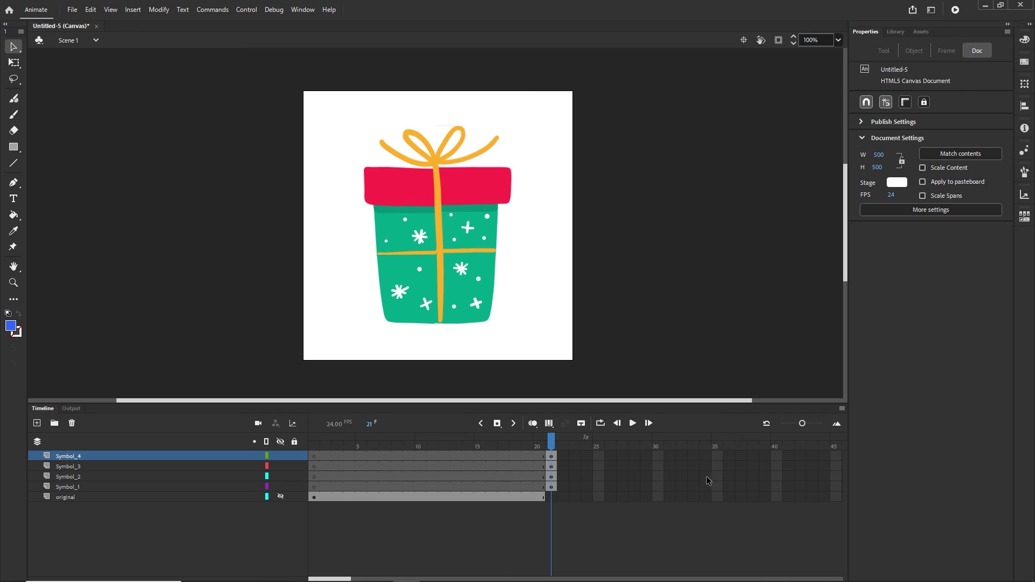
pyautogui.click(729, 481)
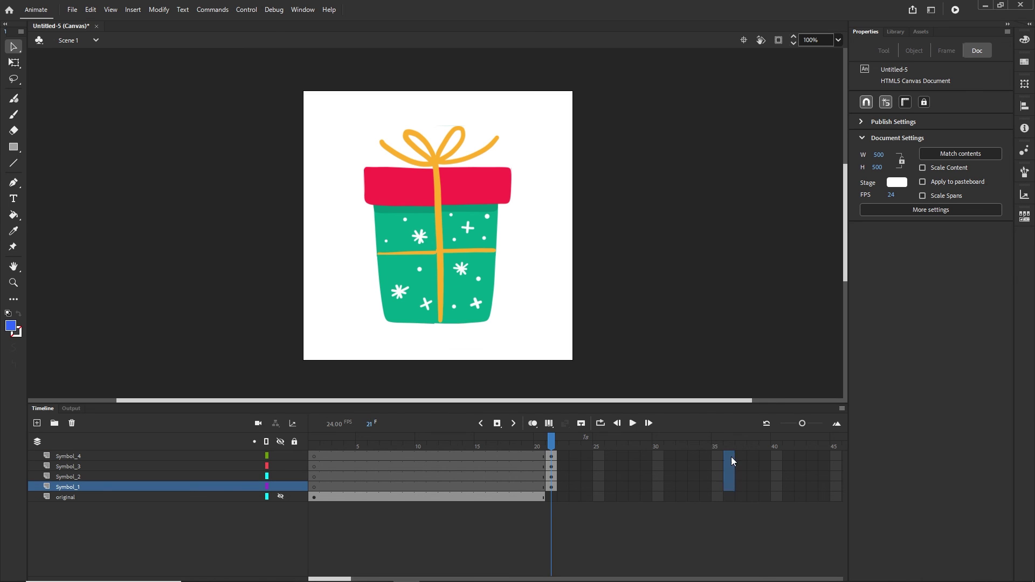
pyautogui.keyDown('shift'); pyautogui.click(730, 456); pyautogui.keyUp('shift')
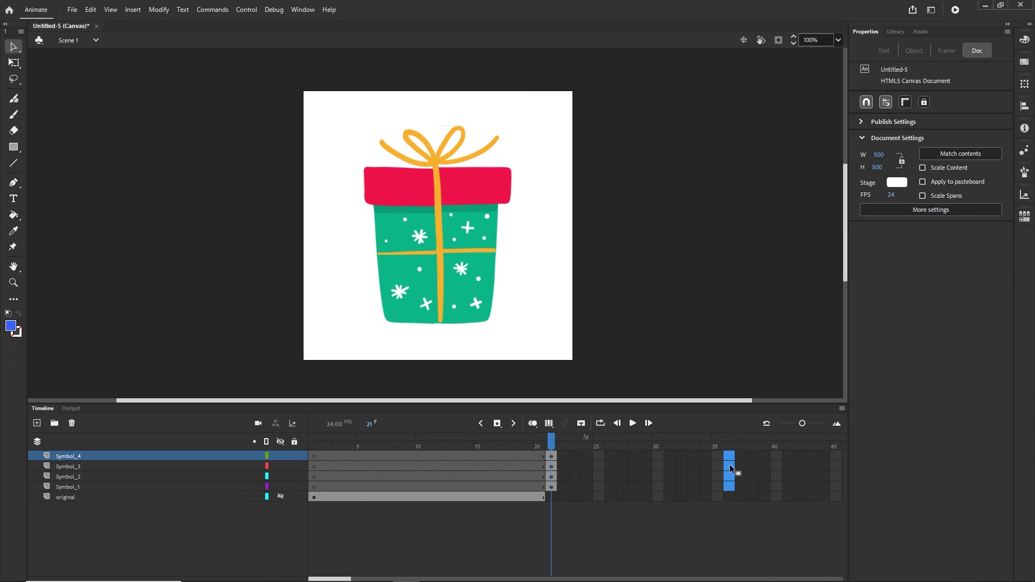
pyautogui.press('F6')
pyautogui.rightClick(730, 466)
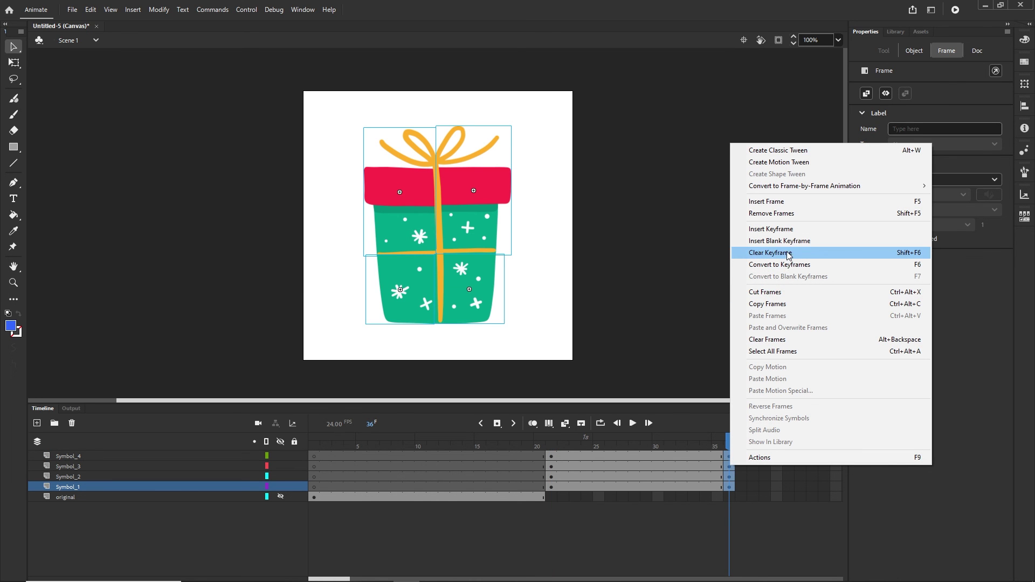
pyautogui.click(678, 524)
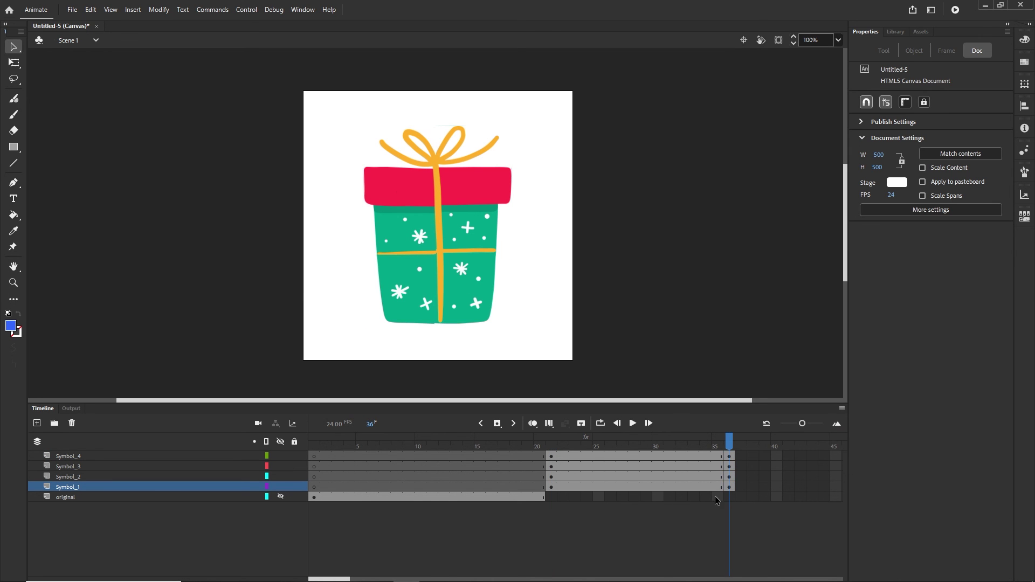
# - At frame 36, move the four present pieces off the stage, the lower and upper left ones leftward and the right ones rightward
pyautogui.click(730, 458)
pyautogui.moveTo(413, 296); pyautogui.dragTo(240, 318)
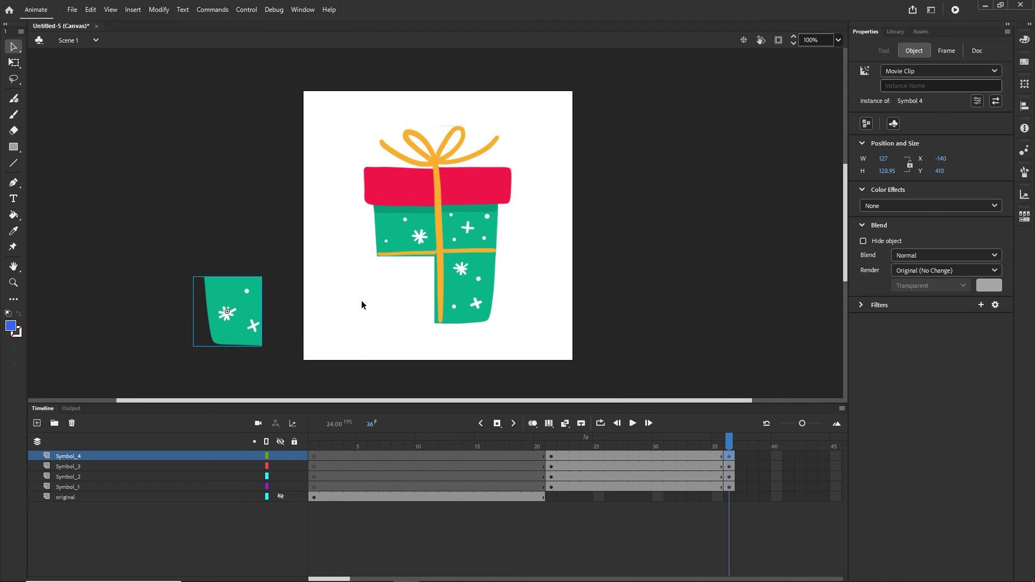
pyautogui.click(470, 294)
pyautogui.moveTo(478, 289); pyautogui.dragTo(678, 297)
pyautogui.click(421, 250)
pyautogui.moveTo(421, 250); pyautogui.dragTo(260, 197)
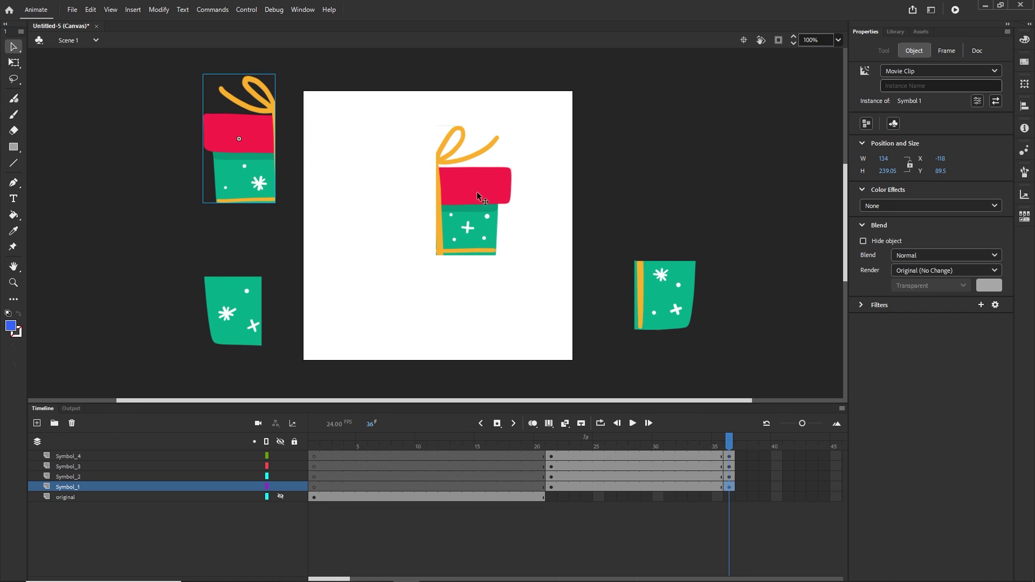
pyautogui.click(480, 216)
pyautogui.moveTo(479, 215); pyautogui.dragTo(647, 197)
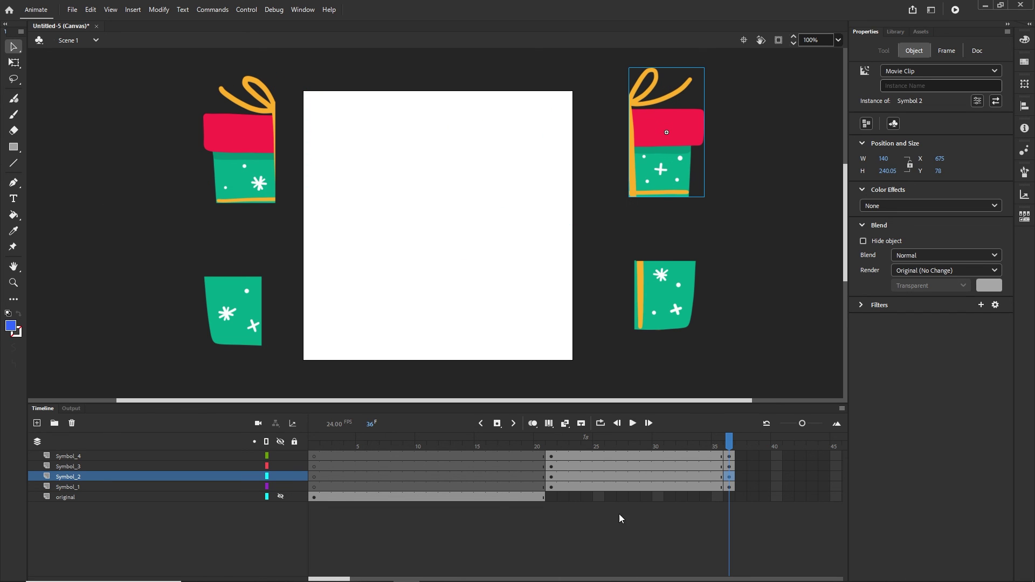
# - Create classic tweens between frames 21 and 36 on all four Symbol layers
pyautogui.click(634, 487)
pyautogui.click(633, 454)
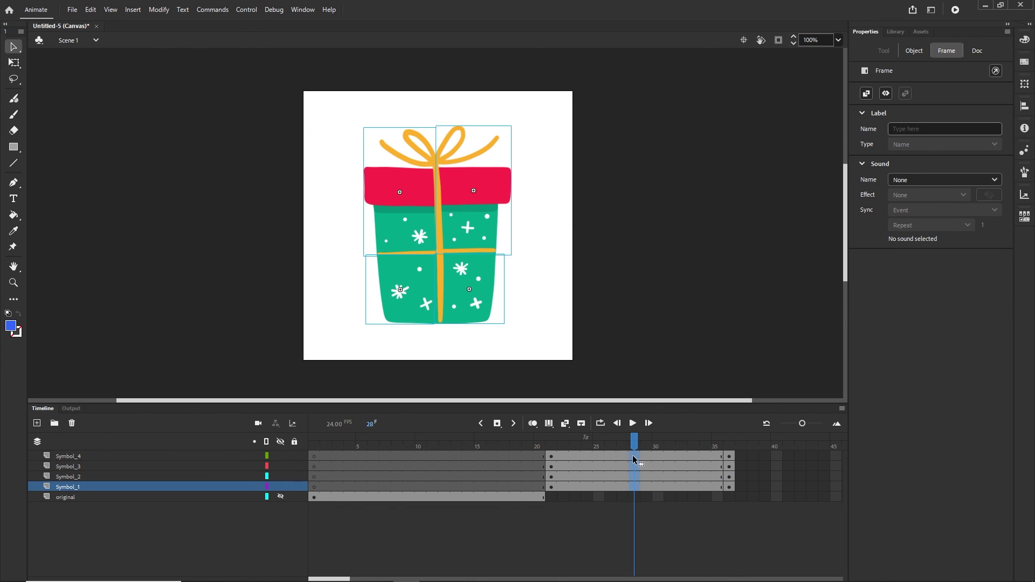
pyautogui.click(647, 487)
pyautogui.moveTo(648, 486); pyautogui.dragTo(629, 458)
pyautogui.rightClick(635, 458)
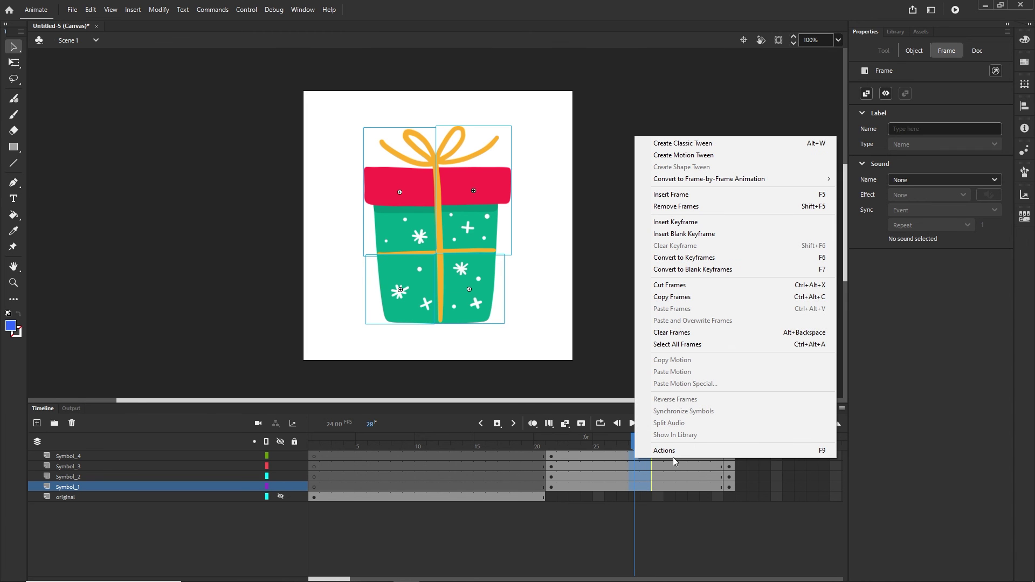
pyautogui.click(711, 144)
# - Make the original layer visible and scrub through the timeline to frame 34 to preview the split
pyautogui.moveTo(636, 436); pyautogui.dragTo(283, 461)
pyautogui.click(277, 497)
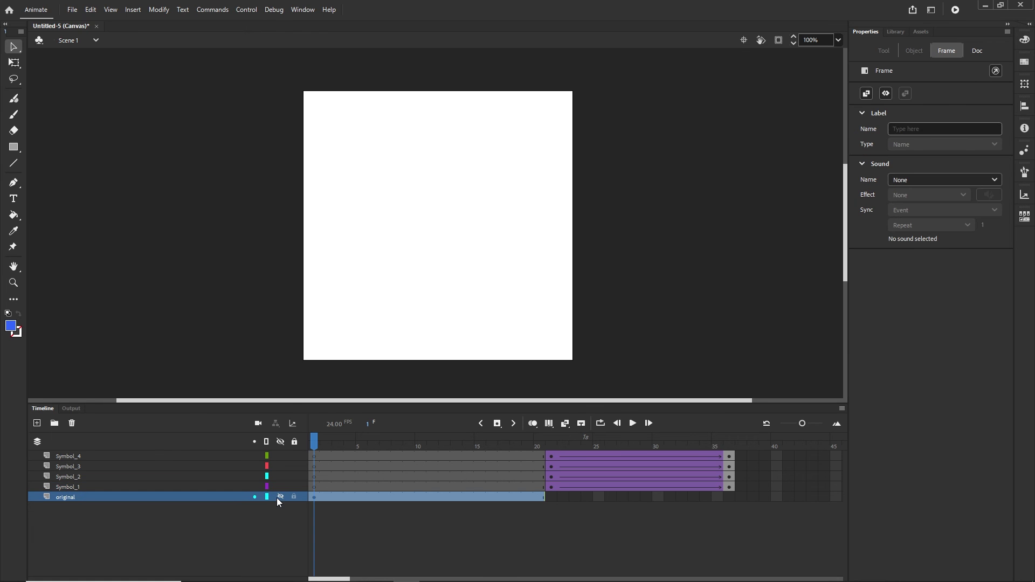
pyautogui.click(280, 496)
pyautogui.moveTo(308, 443); pyautogui.dragTo(706, 439)
pyautogui.click(261, 521)
pyautogui.click(280, 496)
pyautogui.click(279, 496)
# - Test the movie in the browser and close the preview window
pyautogui.hotkey('ctrl', 'Return')
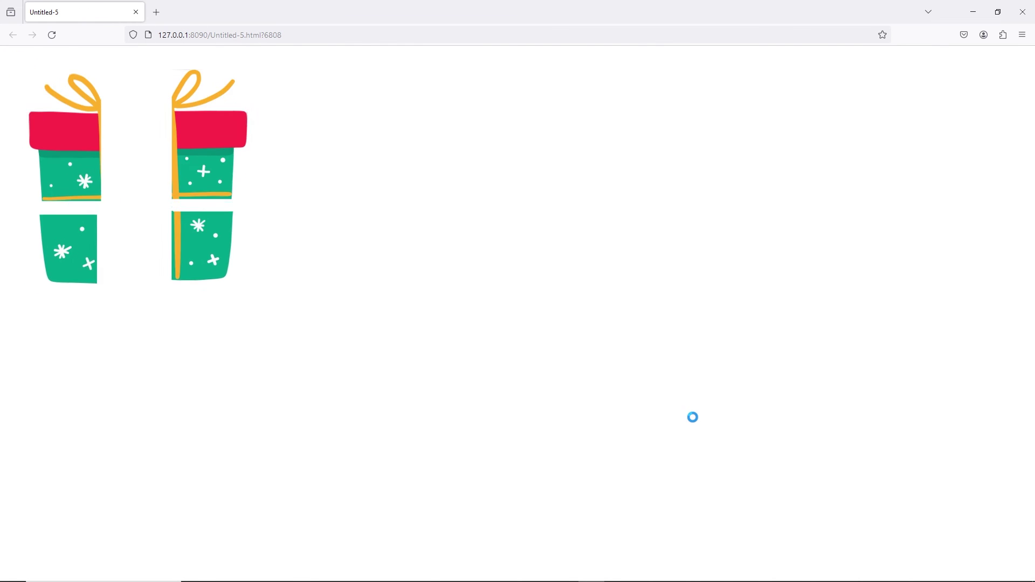
pyautogui.click(1023, 12)
pyautogui.click(43, 409)
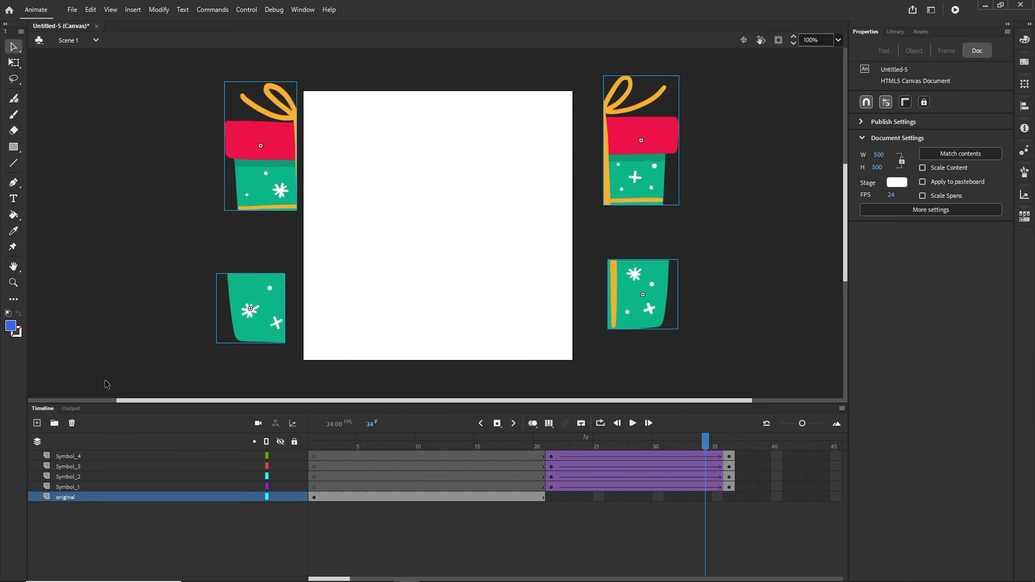